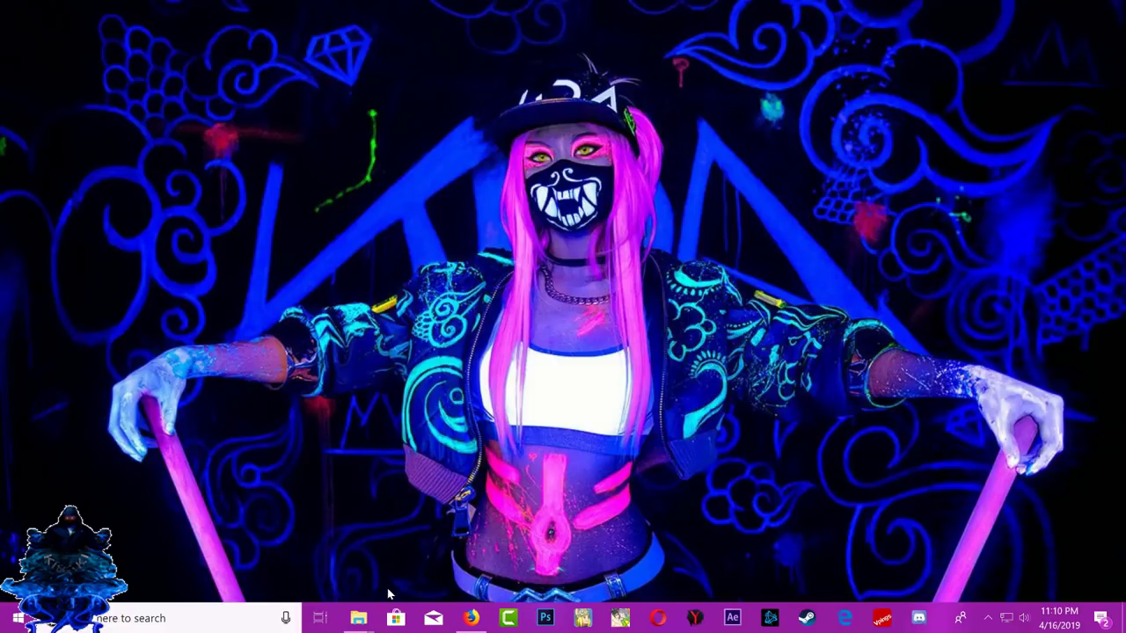
# - Bring up the New folder window that holds the PlayStation All-Stars Battle Royale PKG and PS3GameExtractor.exe
pyautogui.moveTo(360, 618)
pyautogui.click(457, 563)
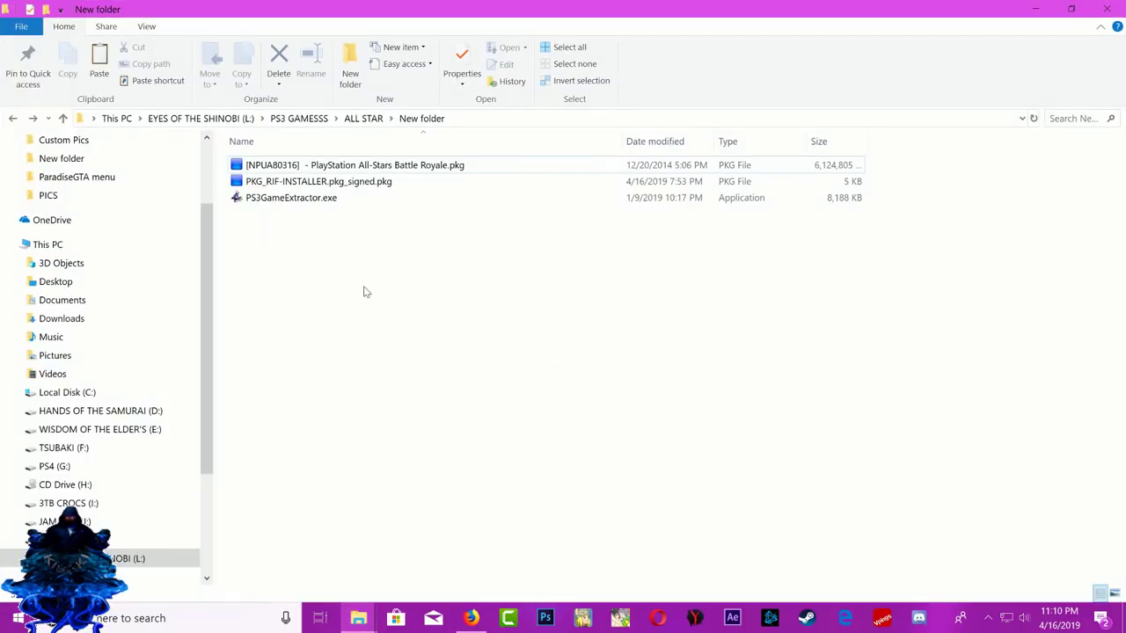
pyautogui.moveTo(293, 283); pyautogui.dragTo(536, 294)
pyautogui.moveTo(417, 299); pyautogui.dragTo(755, 359)
# - Copy the [NPUA80316] PlayStation All-Stars Battle Royale PKG file and bring up the PS4 (G:) drive window
pyautogui.rightClick(359, 170)
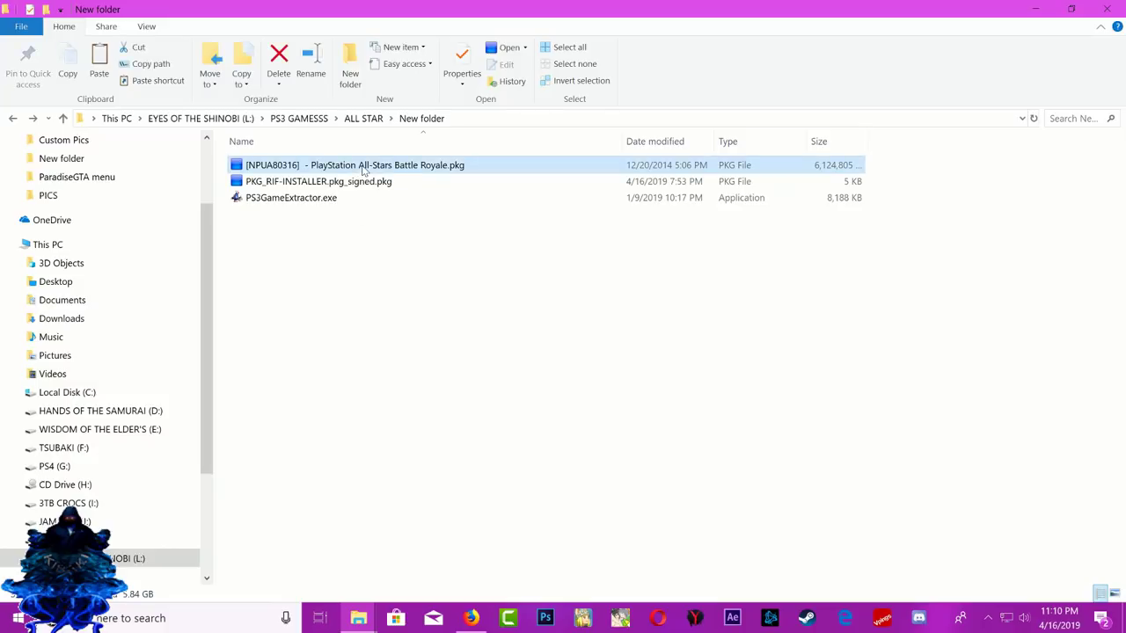
pyautogui.click(398, 424)
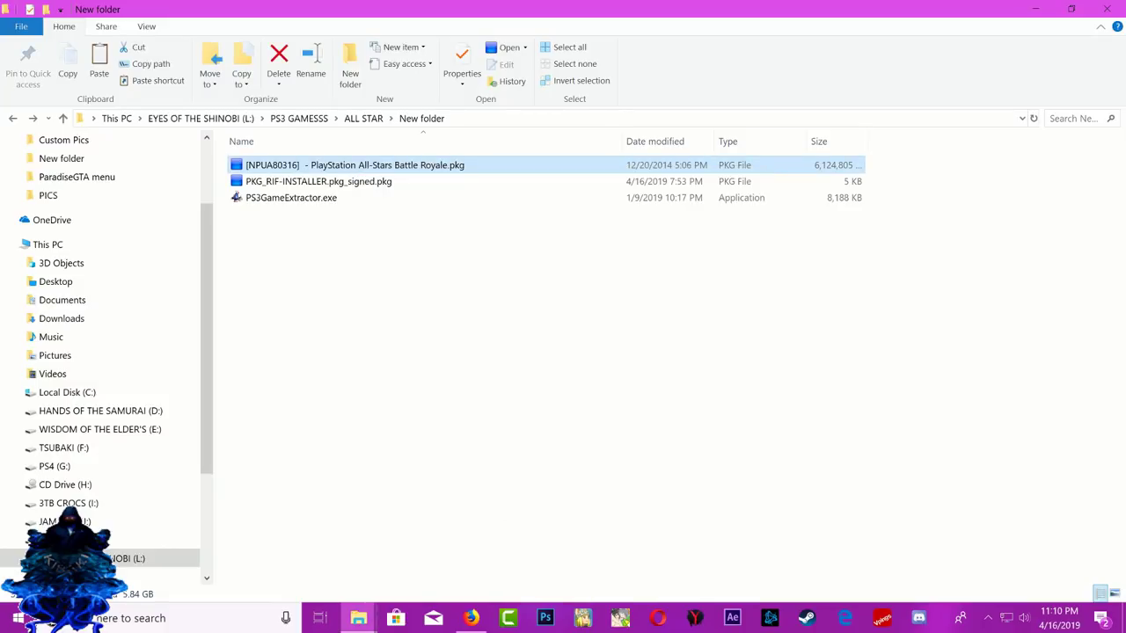
pyautogui.moveTo(358, 618)
pyautogui.click(308, 572)
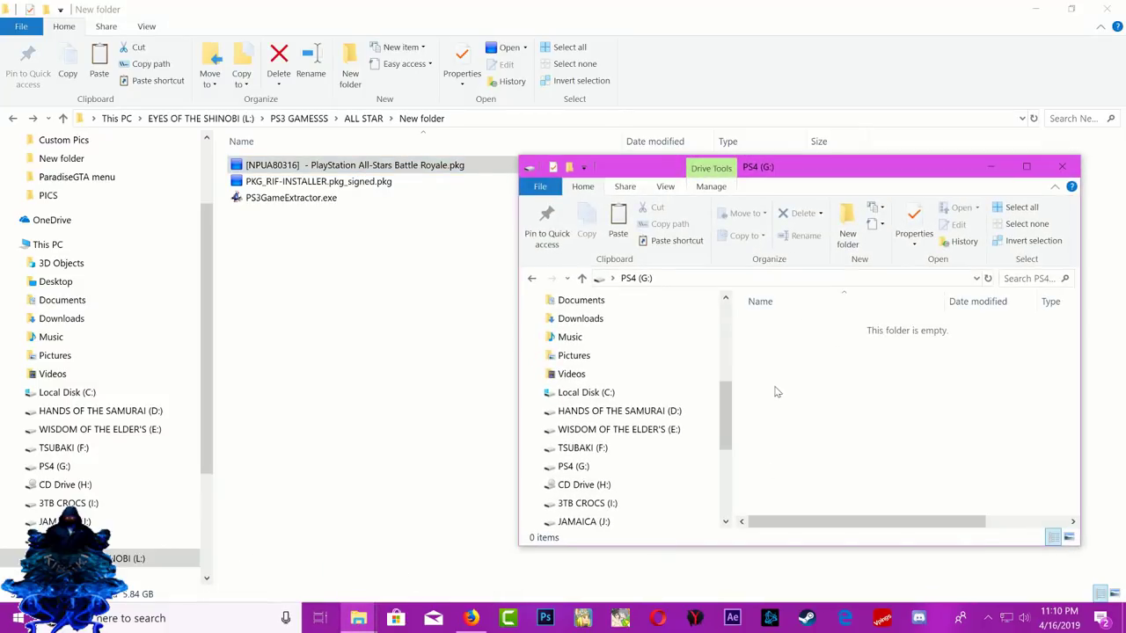
# - Check the file system and free space in the properties of the PS4 (G:) drive
pyautogui.rightClick(850, 400)
pyautogui.click(894, 384)
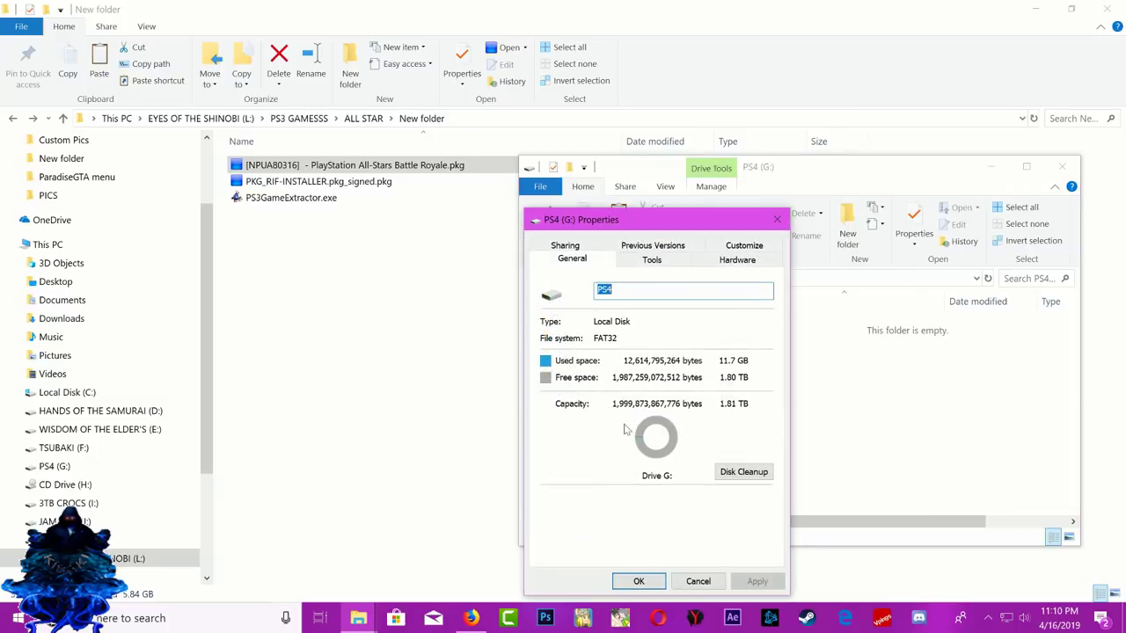
pyautogui.click(777, 219)
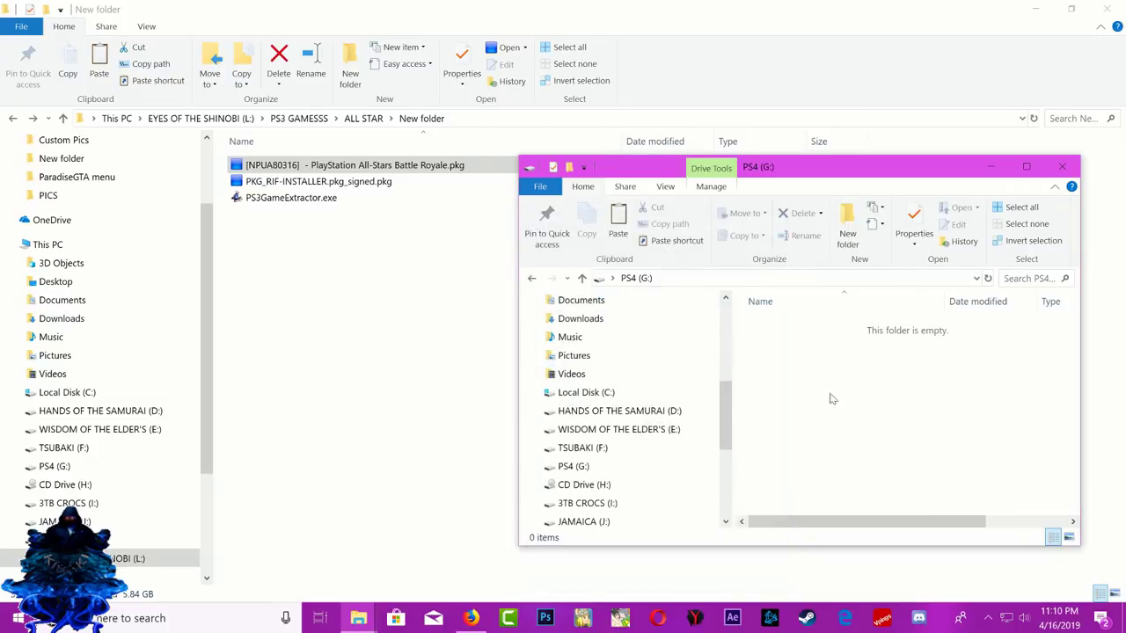
# - Try to paste the copied game PKG onto the PS4 (G:) drive
pyautogui.rightClick(877, 407)
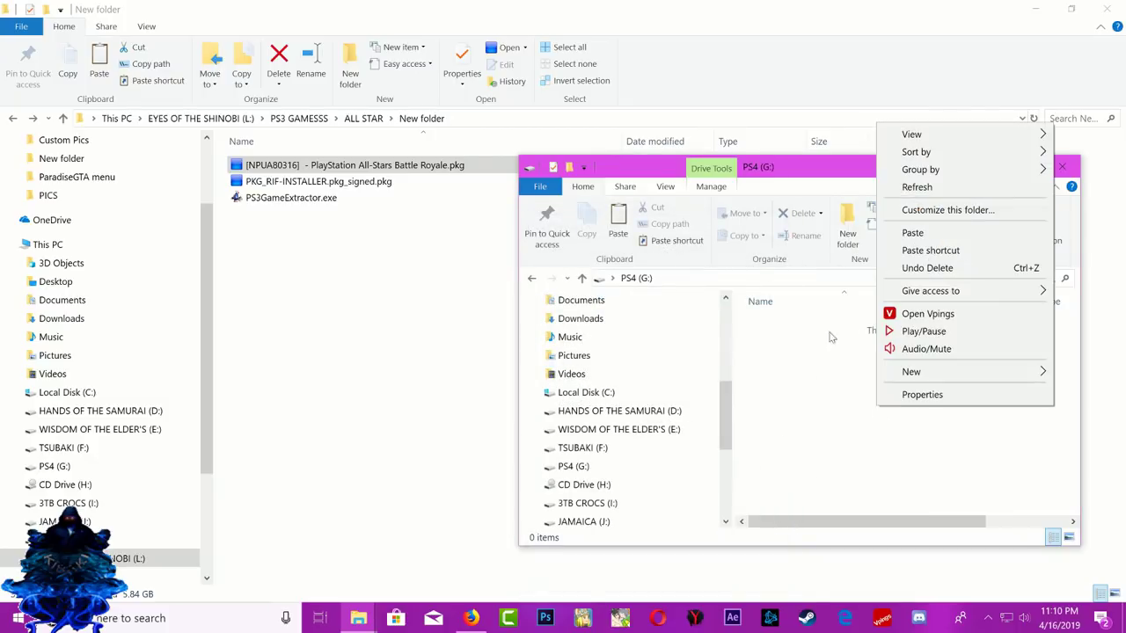
pyautogui.click(915, 234)
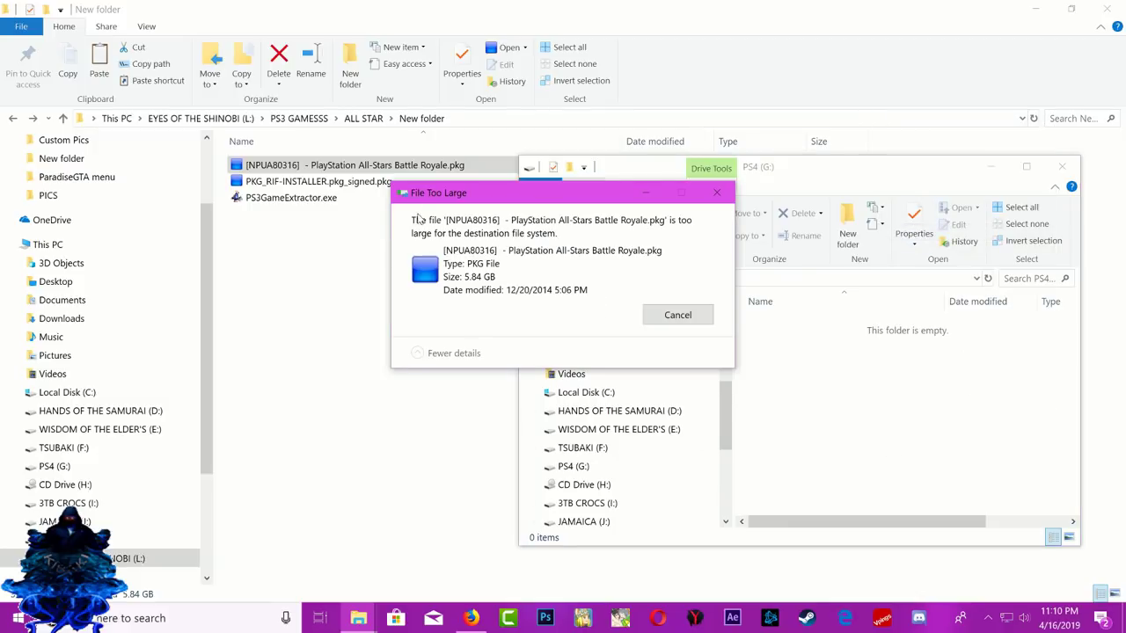
pyautogui.click(703, 315)
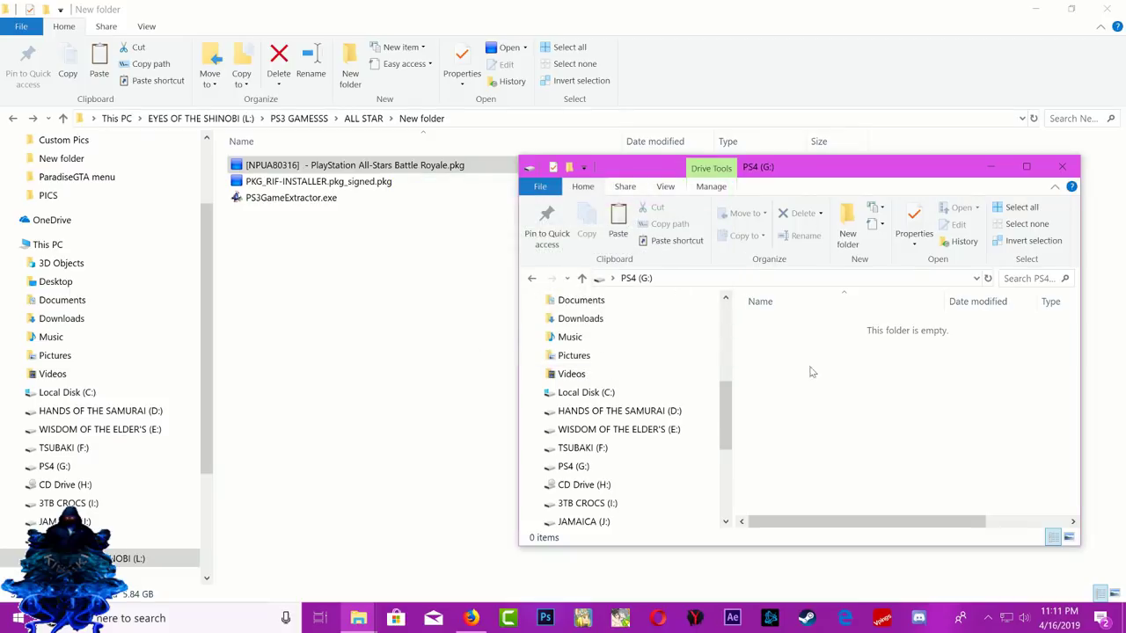
# - Return to New folder and launch PS3GameExtractor.exe with English as the program language
pyautogui.moveTo(924, 431); pyautogui.dragTo(855, 406)
pyautogui.click(337, 324)
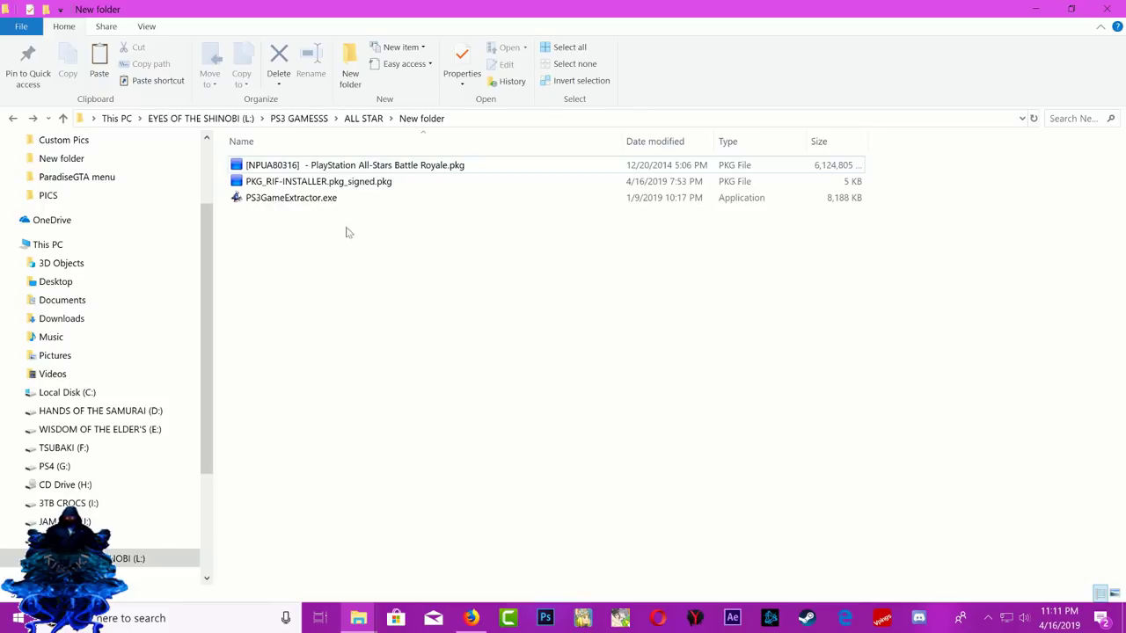
pyautogui.rightClick(290, 202)
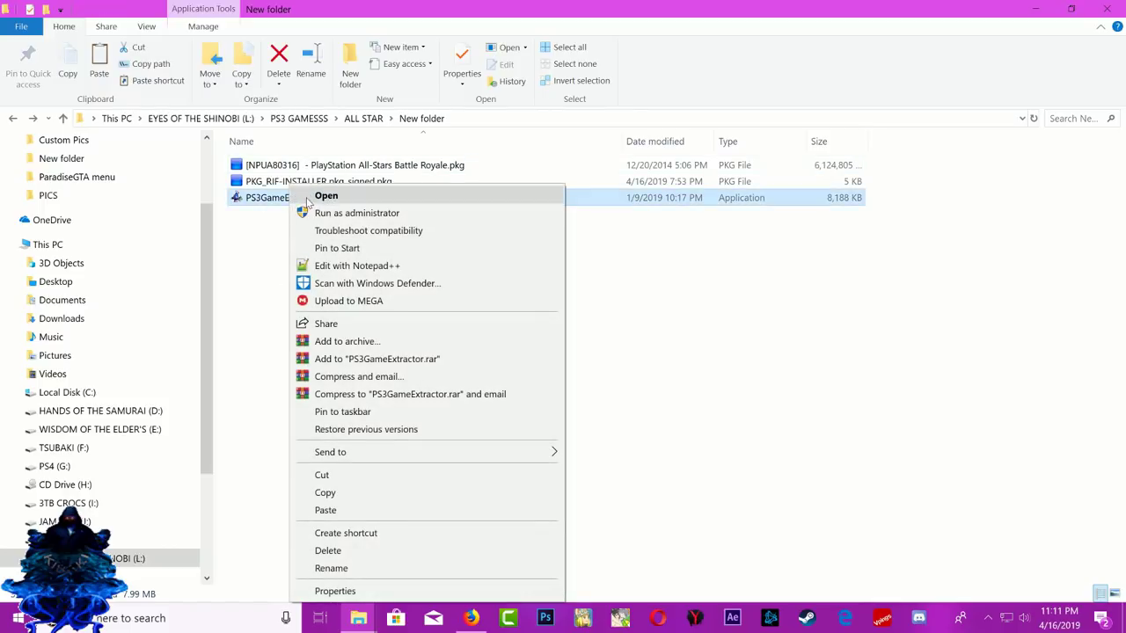
pyautogui.click(308, 199)
pyautogui.click(507, 422)
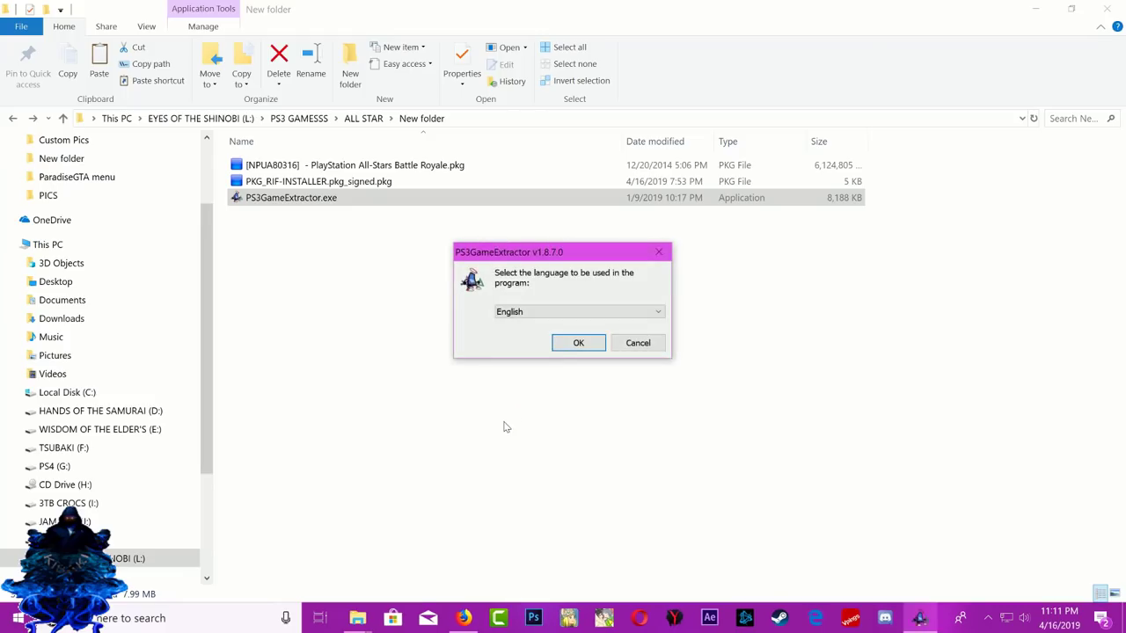
pyautogui.click(579, 344)
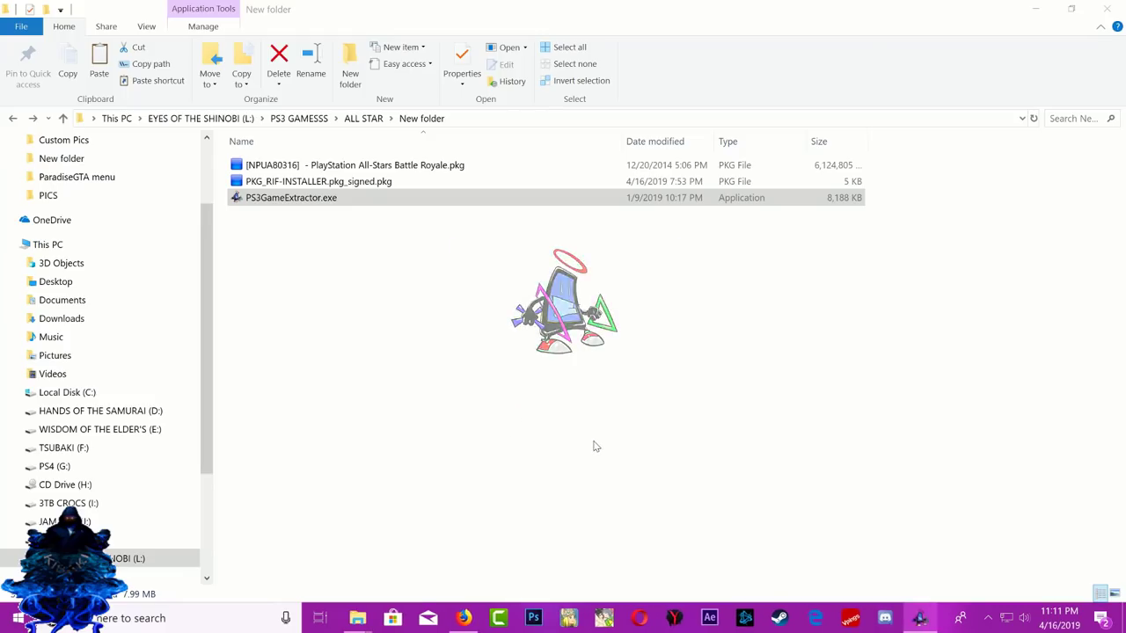
# - Unpack the [NPUA80316] PlayStation All-Stars Battle Royale PKG to ExtractedPKG\NPUA80316 and close the output folder window
pyautogui.moveTo(533, 165); pyautogui.dragTo(754, 281)
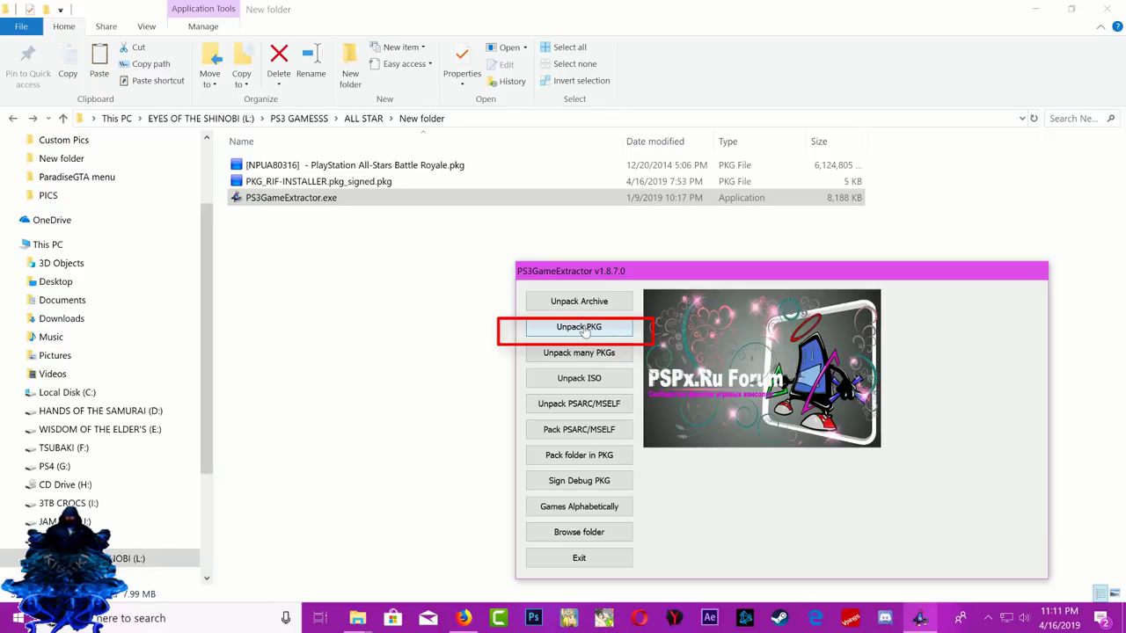
pyautogui.click(605, 333)
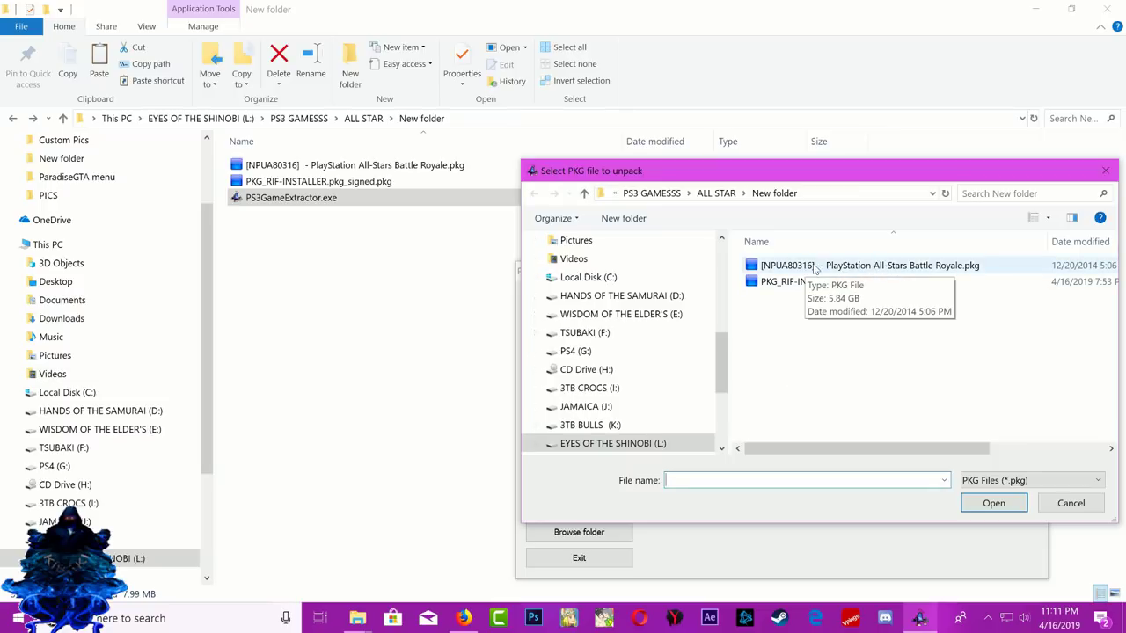
pyautogui.click(871, 267)
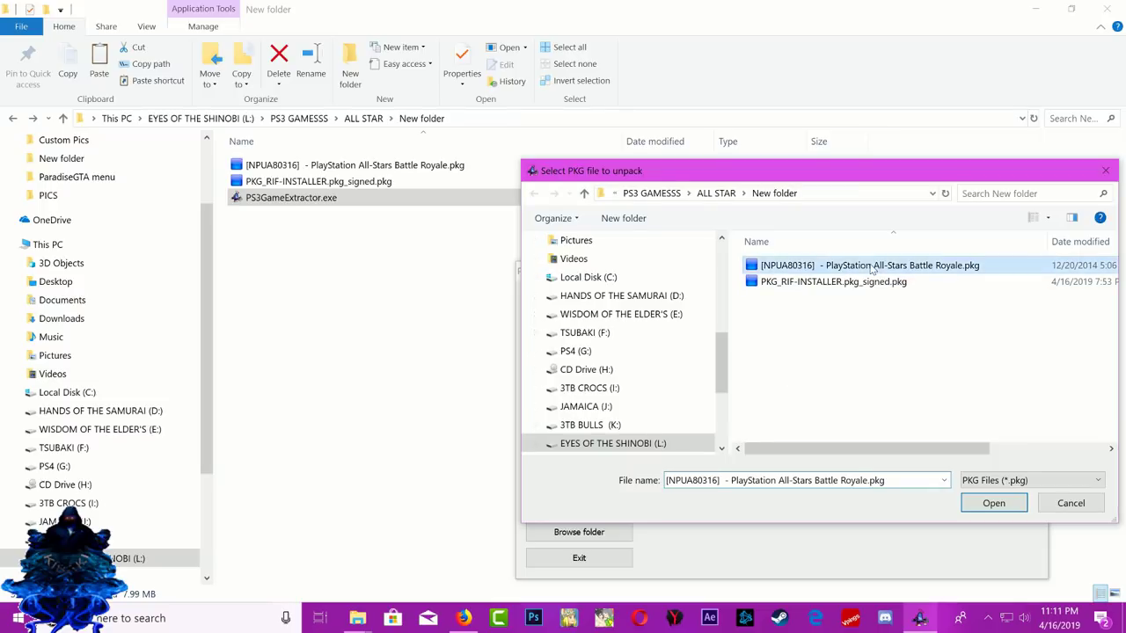
pyautogui.click(994, 504)
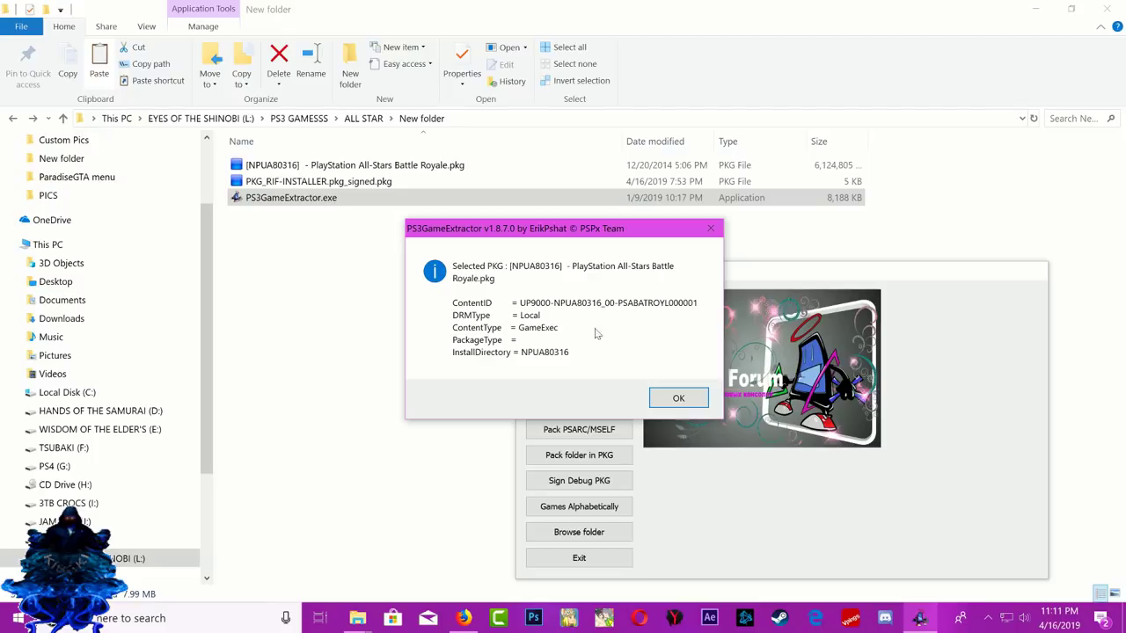
pyautogui.click(680, 399)
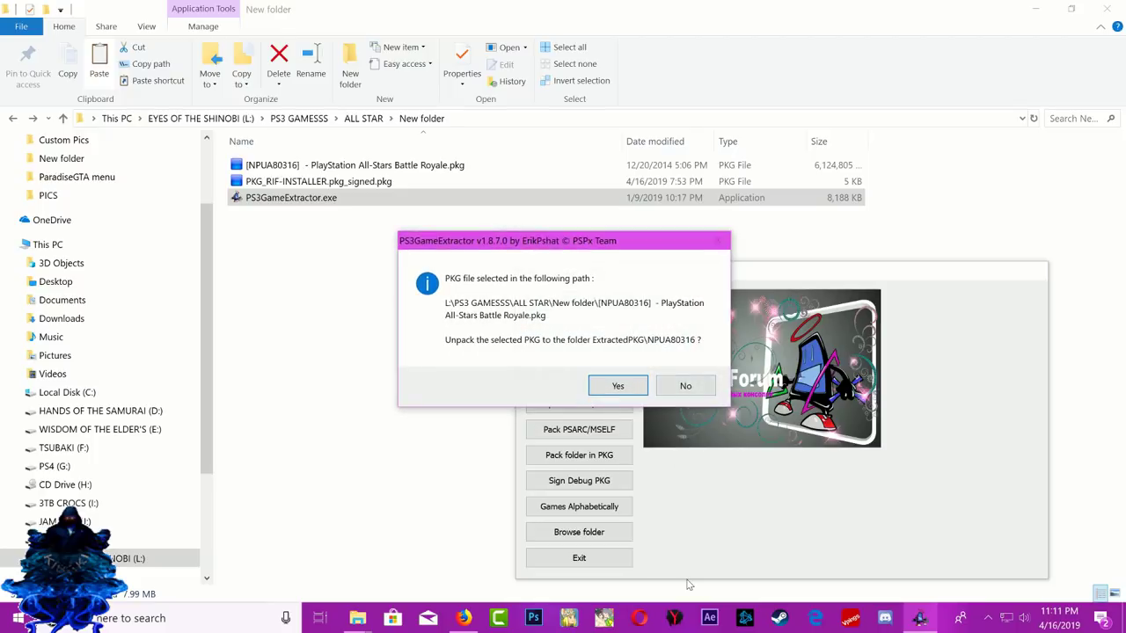
pyautogui.click(619, 387)
pyautogui.moveTo(450, 83); pyautogui.dragTo(588, 264)
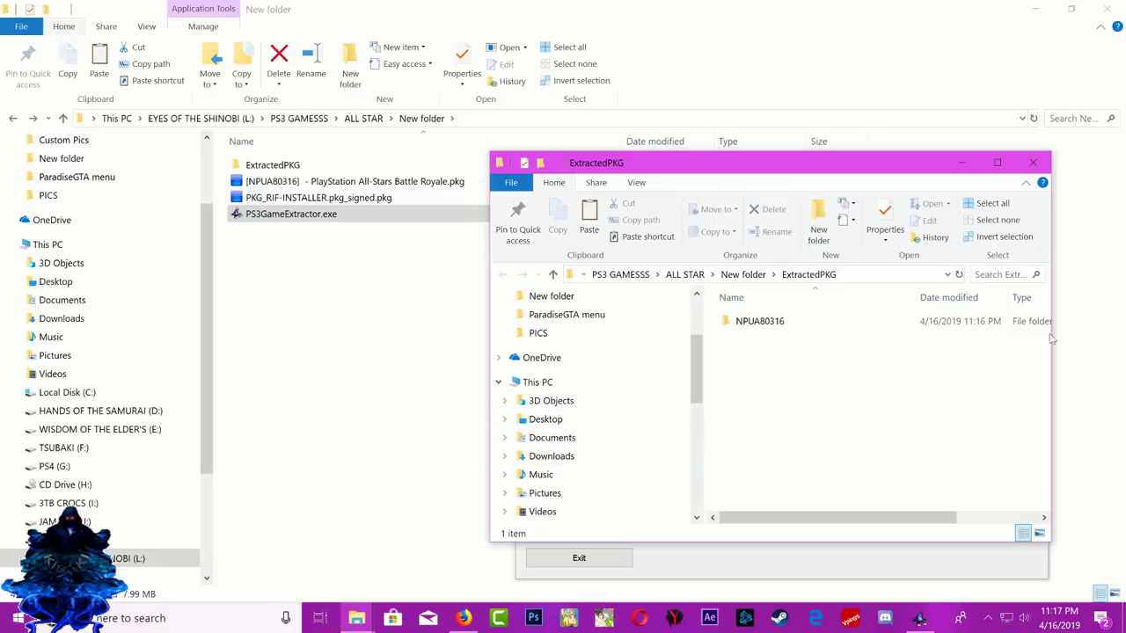
pyautogui.click(1034, 165)
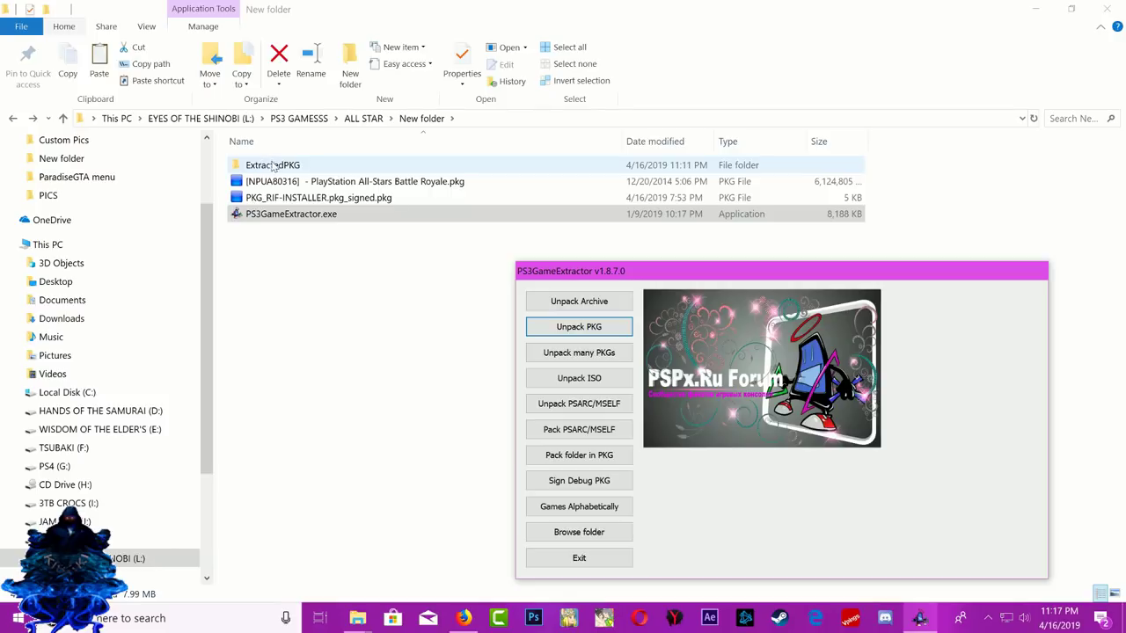
# - Look inside the NPUA80316 folder within ExtractedPKG and go back to New folder
pyautogui.doubleClick(276, 169)
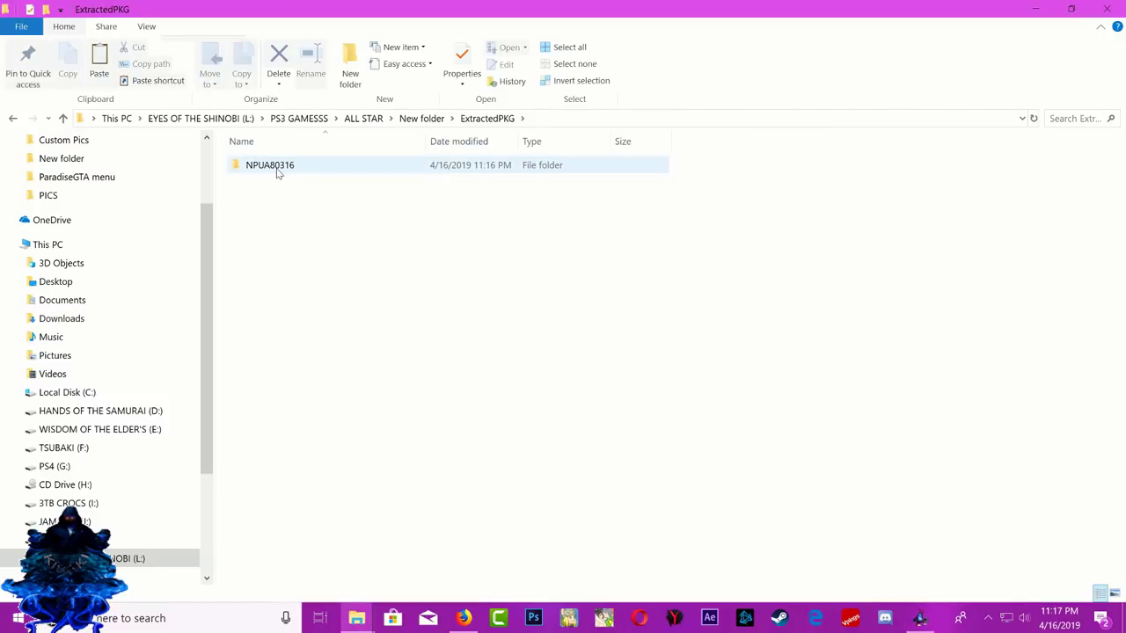
pyautogui.doubleClick(276, 167)
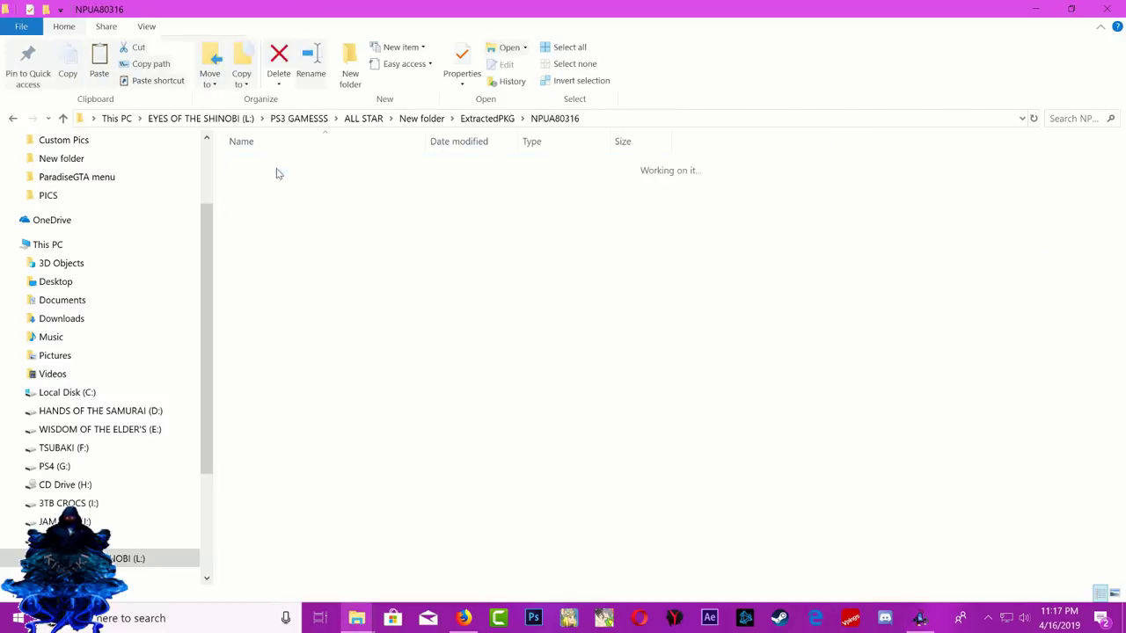
pyautogui.click(13, 118)
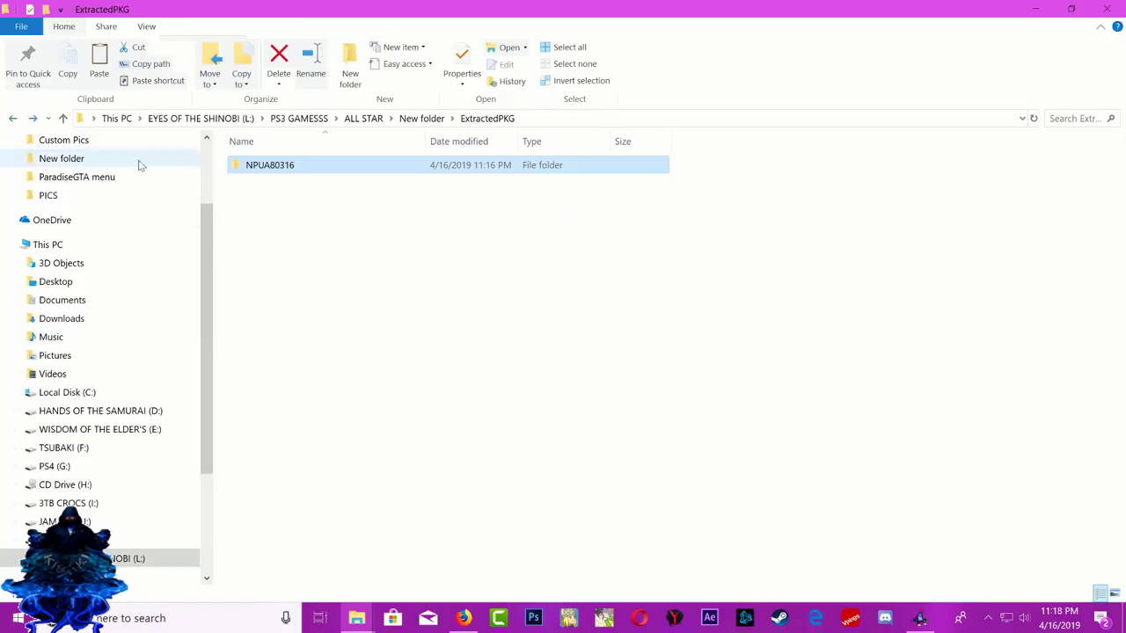
pyautogui.click(12, 120)
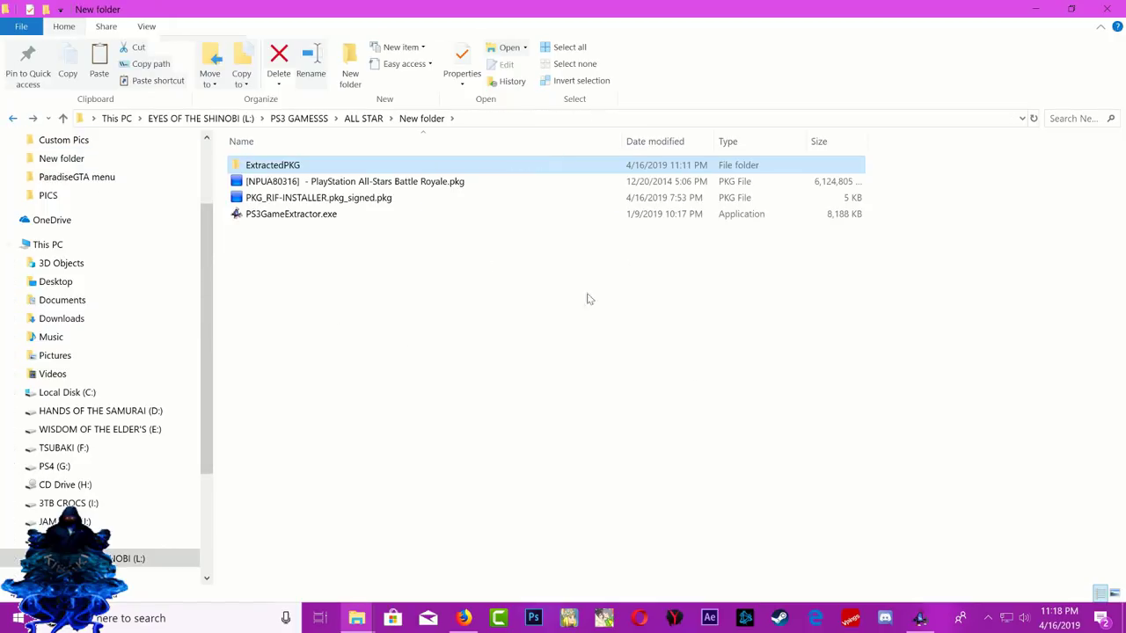
# - Start packing the extracted game folder in PS3GameExtractor, selecting PARAM.SFO from ExtractedPKG\NPUA80316 as the main game file
pyautogui.click(920, 619)
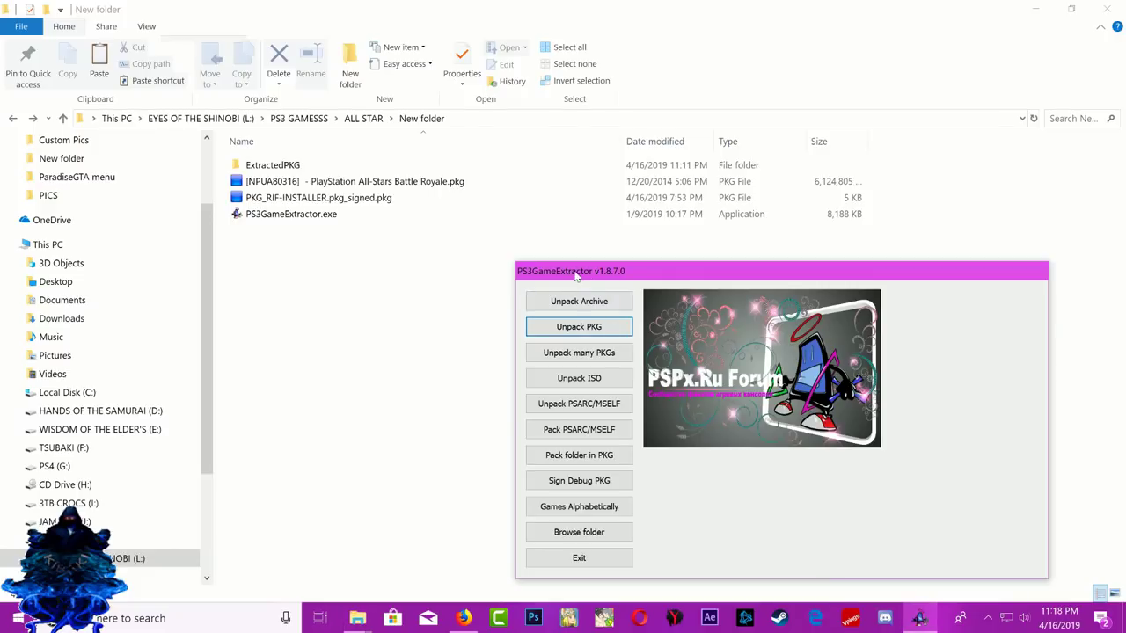
pyautogui.moveTo(594, 276); pyautogui.dragTo(605, 244)
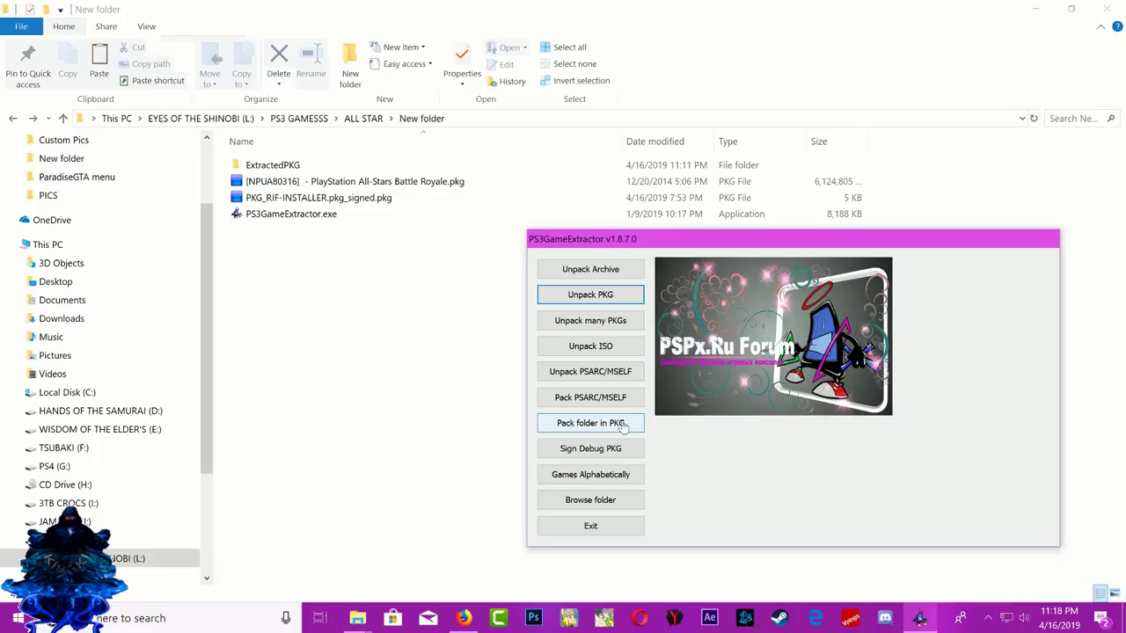
pyautogui.click(632, 426)
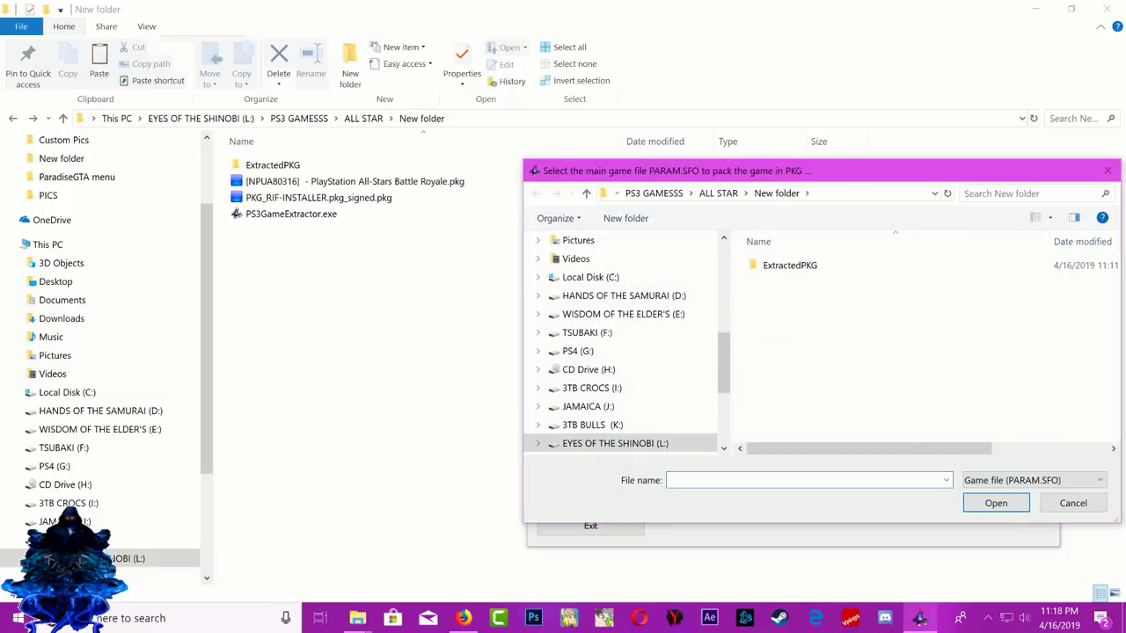
pyautogui.doubleClick(790, 269)
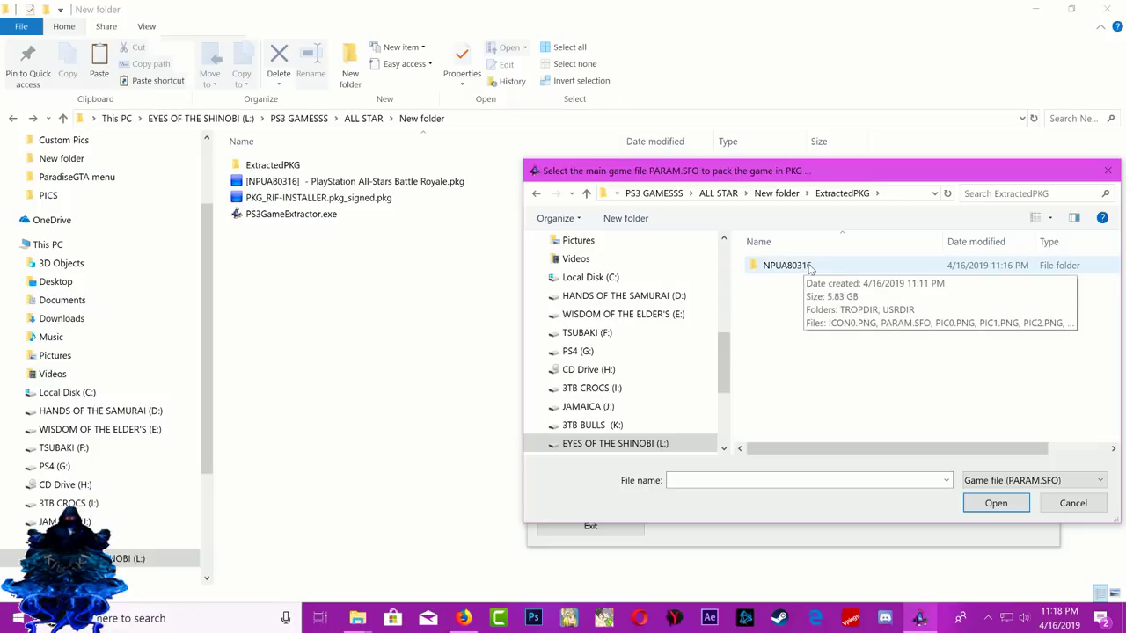
pyautogui.doubleClick(802, 268)
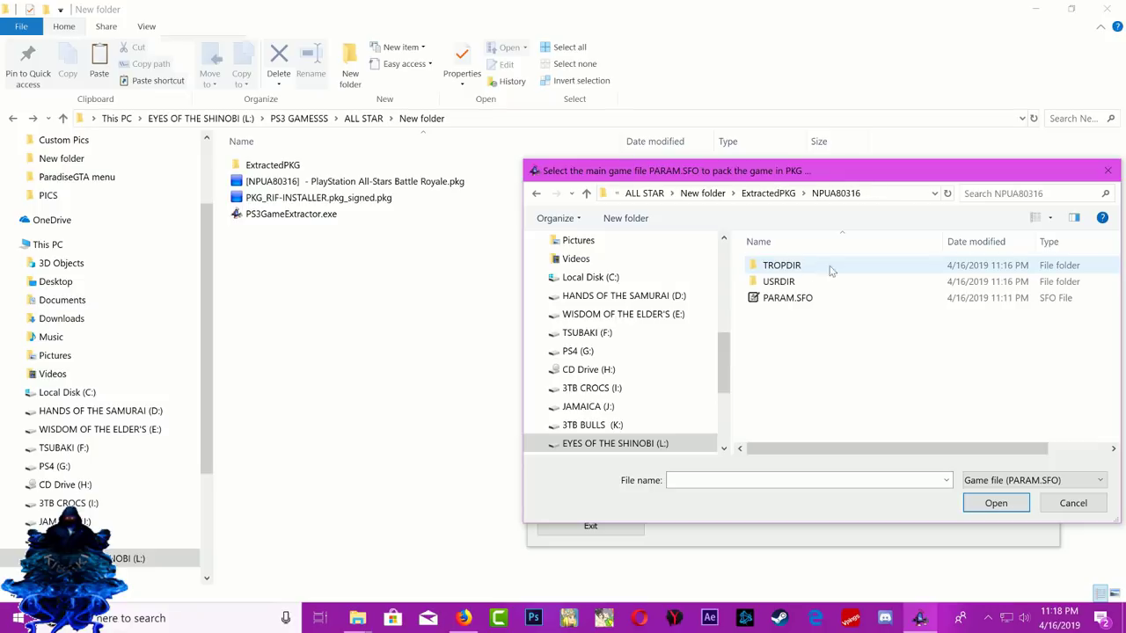
pyautogui.click(781, 301)
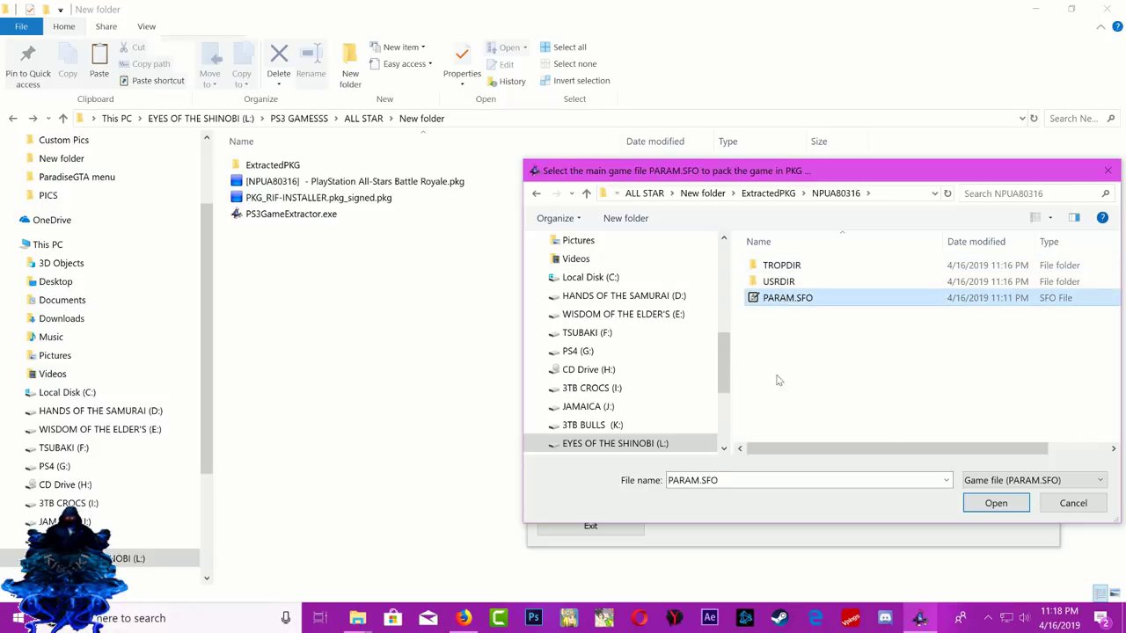
pyautogui.click(996, 503)
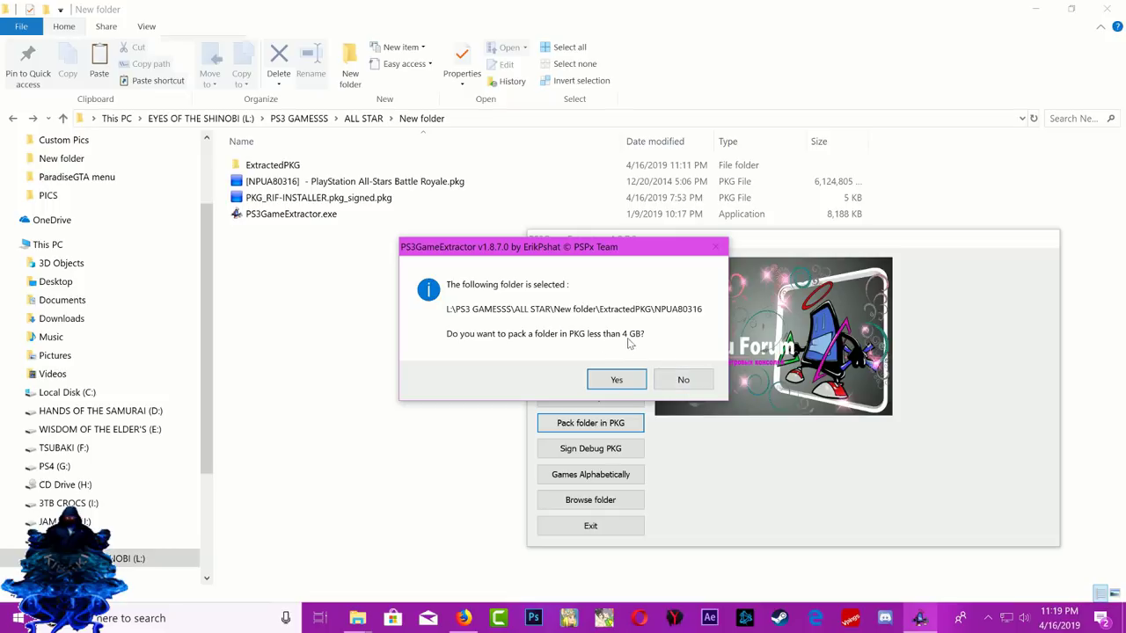
# - Decline the 4 GB limit and pack the NPUA80316 folder into PKG files of less than 2 GB
pyautogui.click(686, 380)
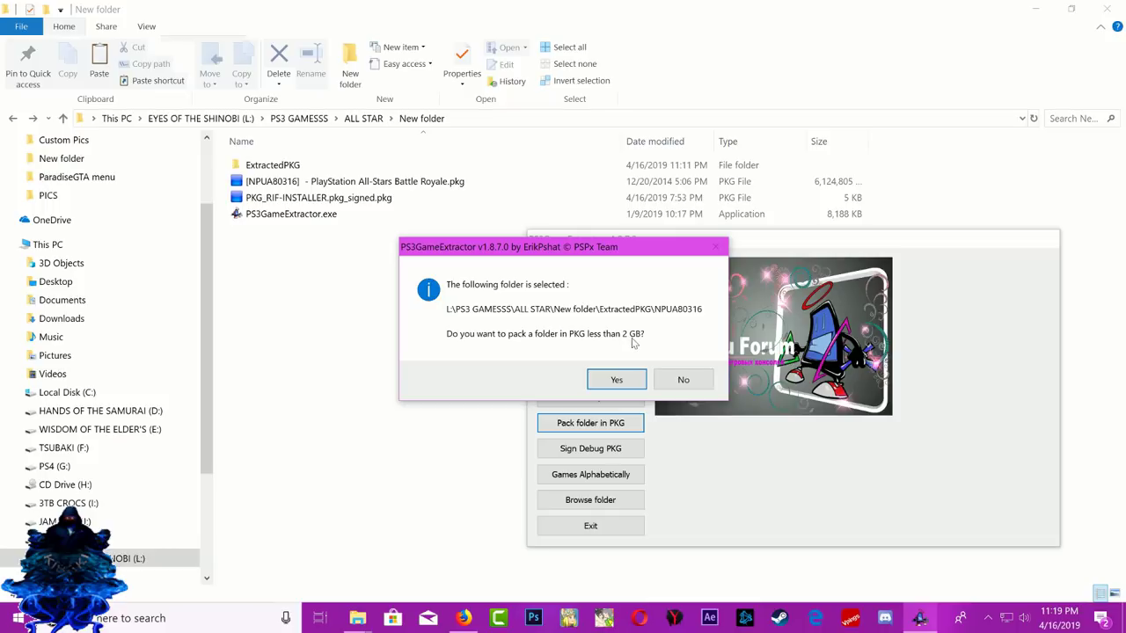
pyautogui.click(617, 381)
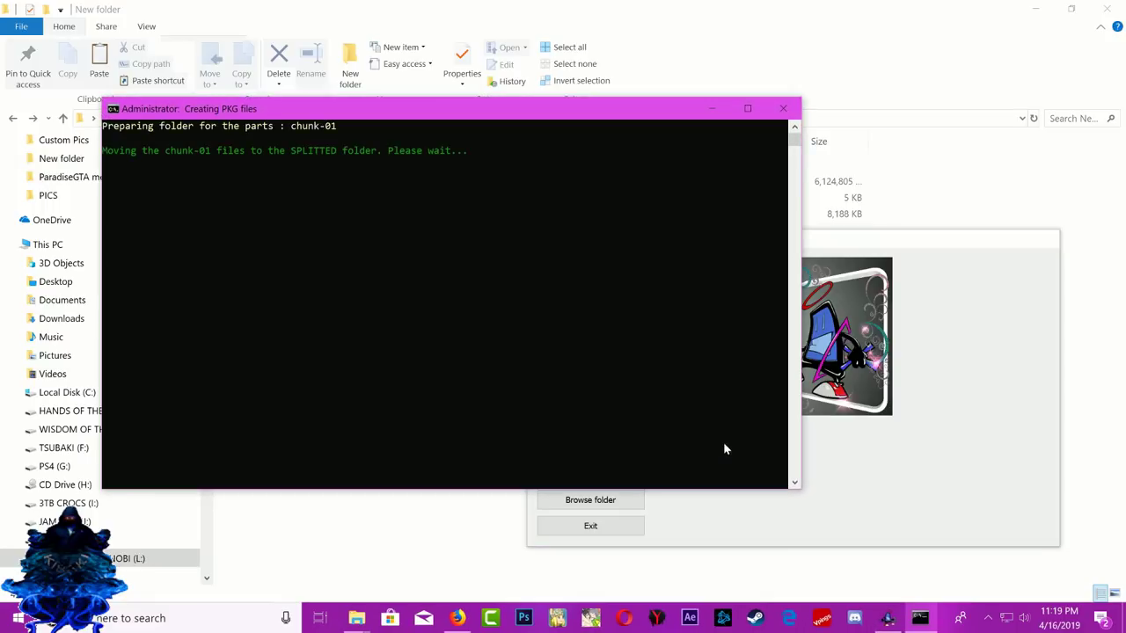
pyautogui.moveTo(347, 111); pyautogui.dragTo(496, 247)
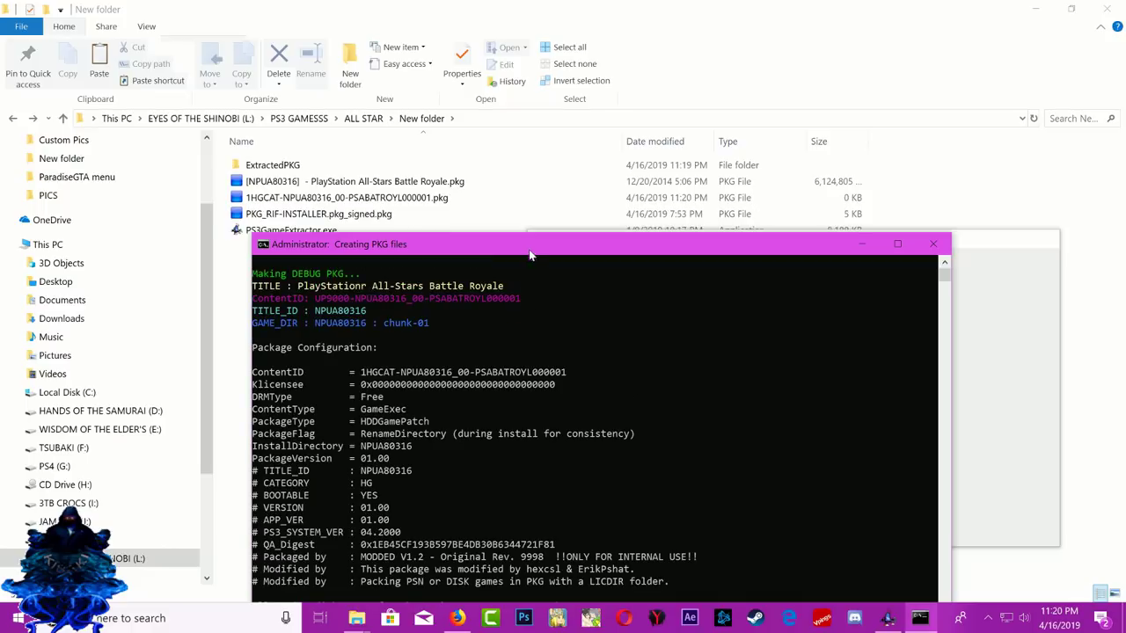
pyautogui.moveTo(529, 249); pyautogui.dragTo(855, 215)
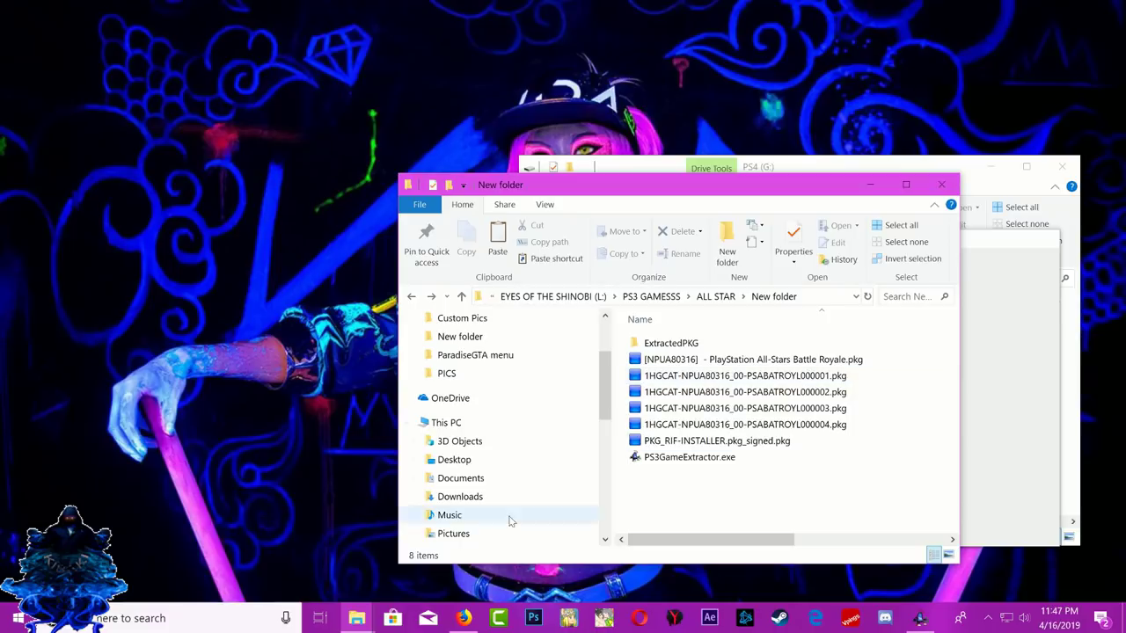
# - Maximize the New folder window holding the packed PKG files, and exit PS3GameExtractor
pyautogui.click(363, 621)
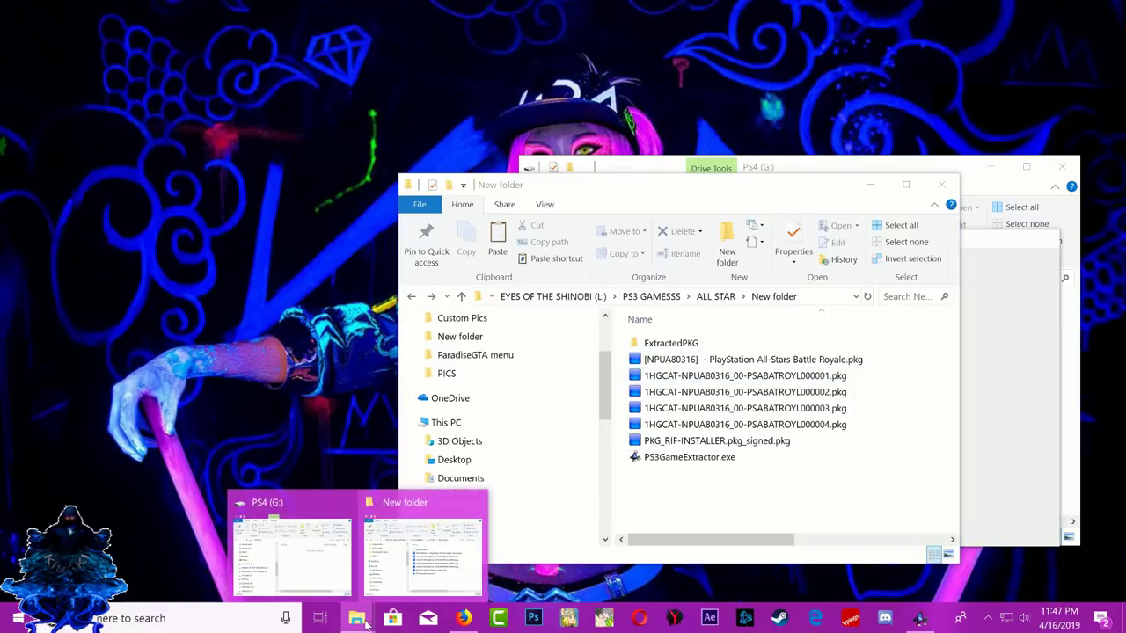
pyautogui.click(453, 578)
pyautogui.click(906, 184)
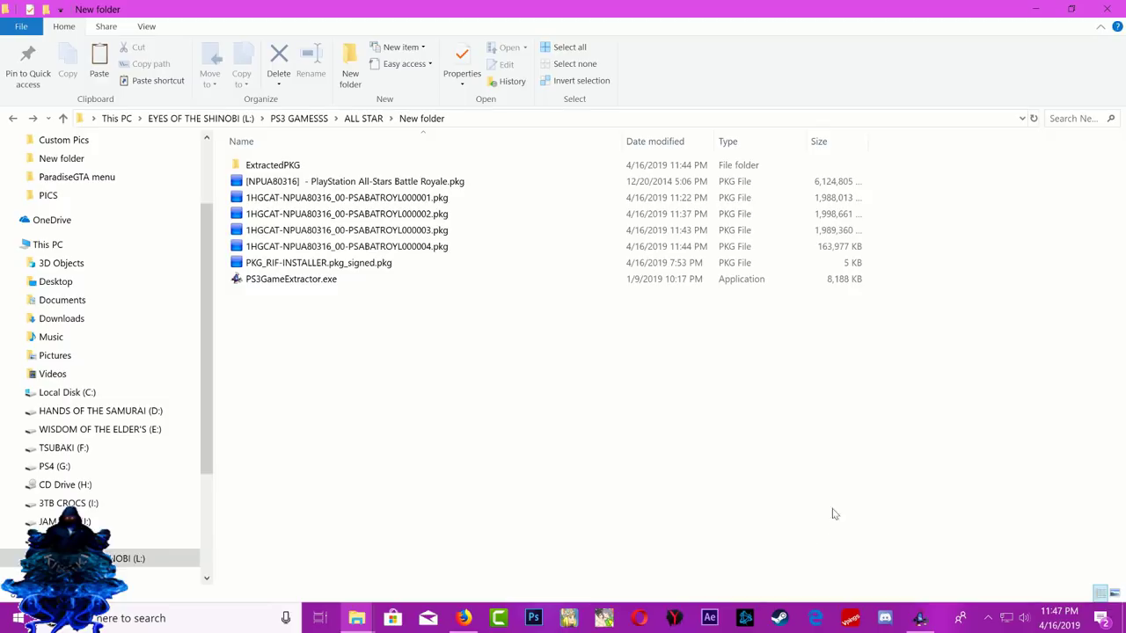
pyautogui.click(919, 618)
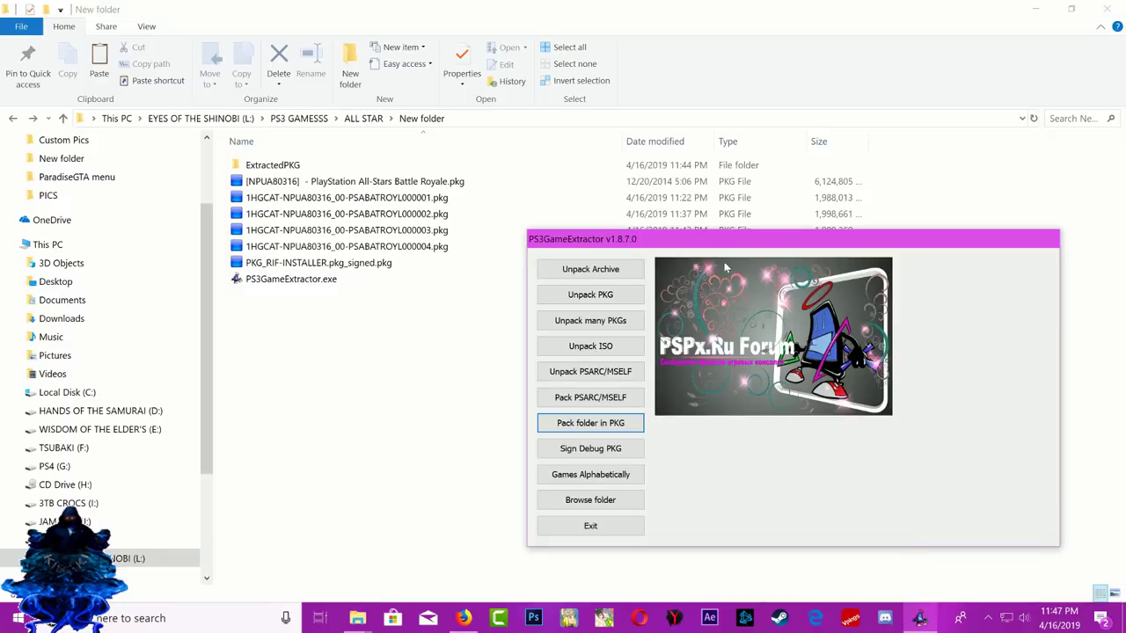
pyautogui.moveTo(719, 247); pyautogui.dragTo(749, 254)
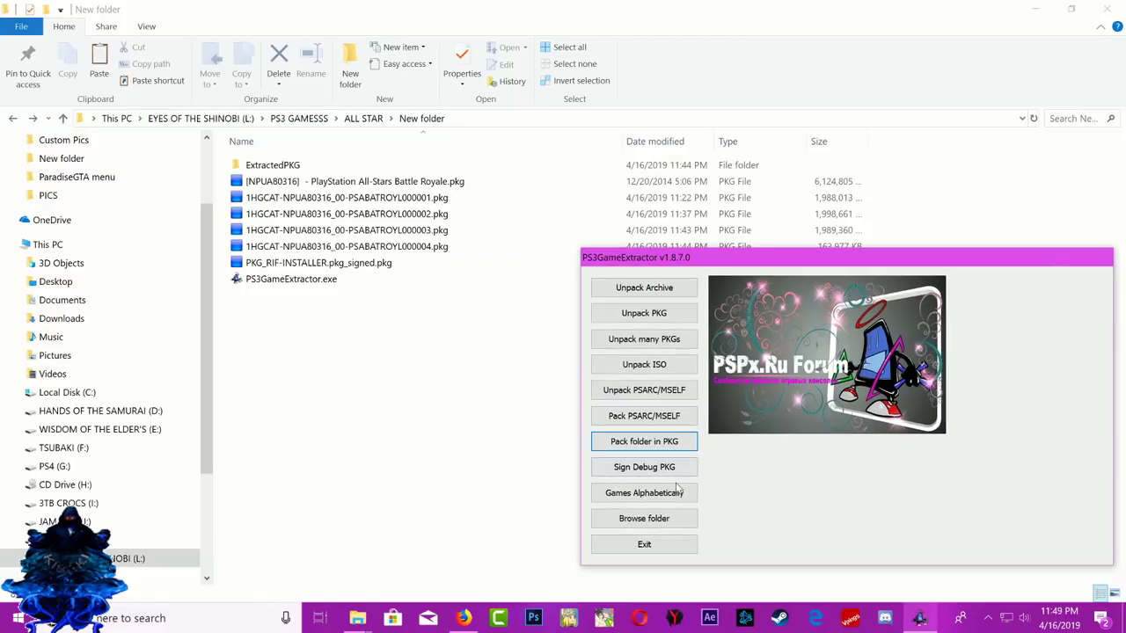
pyautogui.click(644, 547)
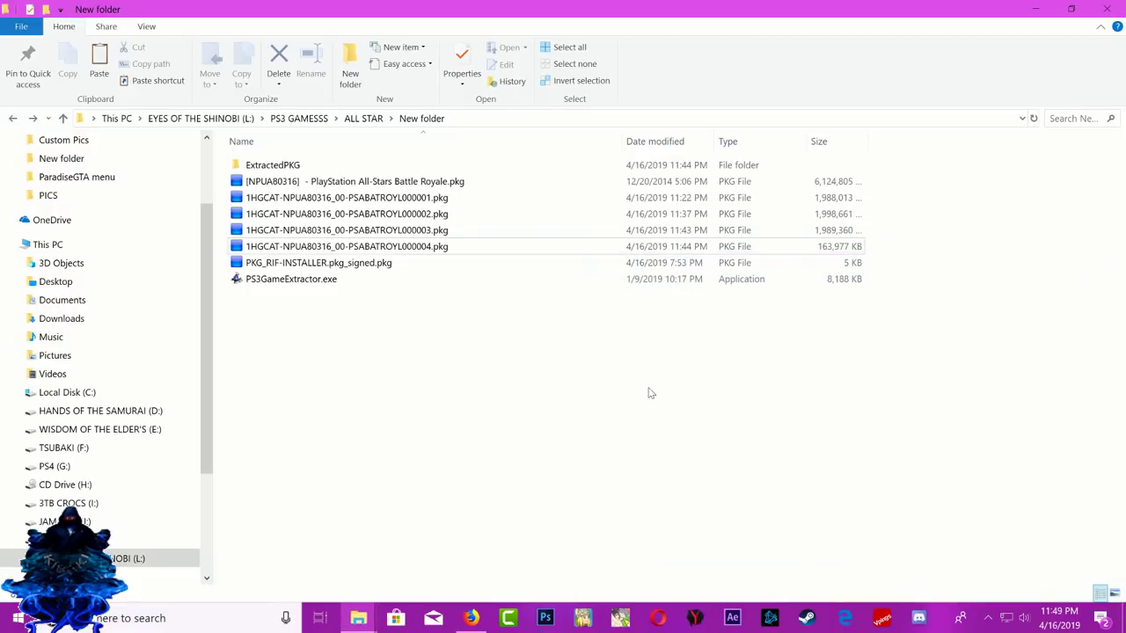
# - Cut the four split files 1HGCAT-NPUA80316_00-PSABATROYL000001.pkg to 000004.pkg from New folder
pyautogui.moveTo(225, 190); pyautogui.dragTo(324, 255)
pyautogui.rightClick(372, 226)
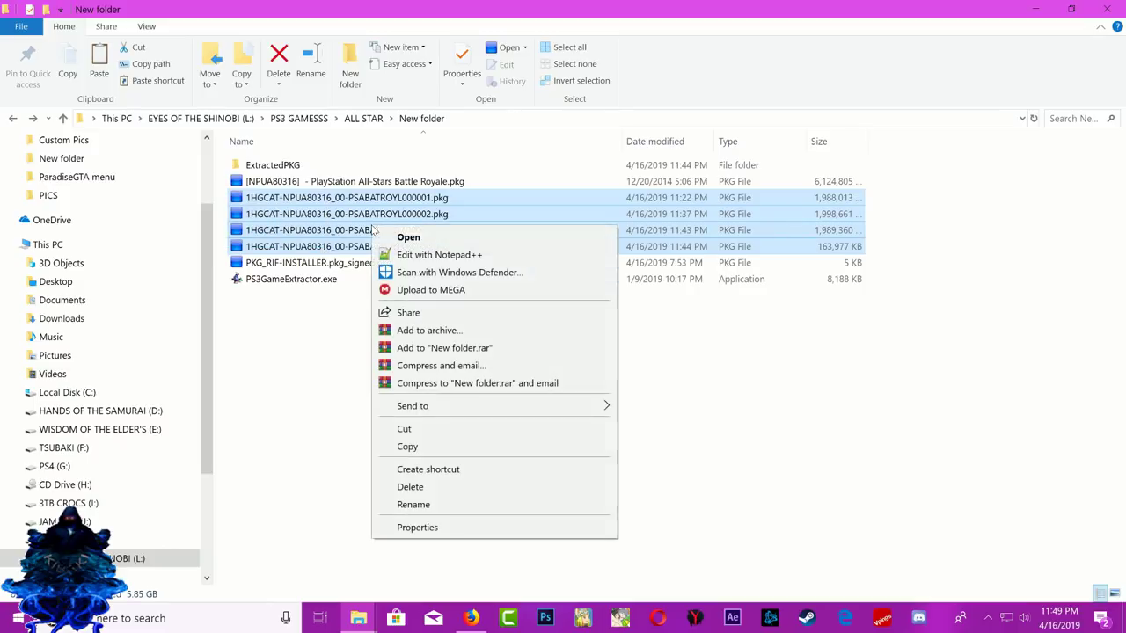
pyautogui.click(404, 430)
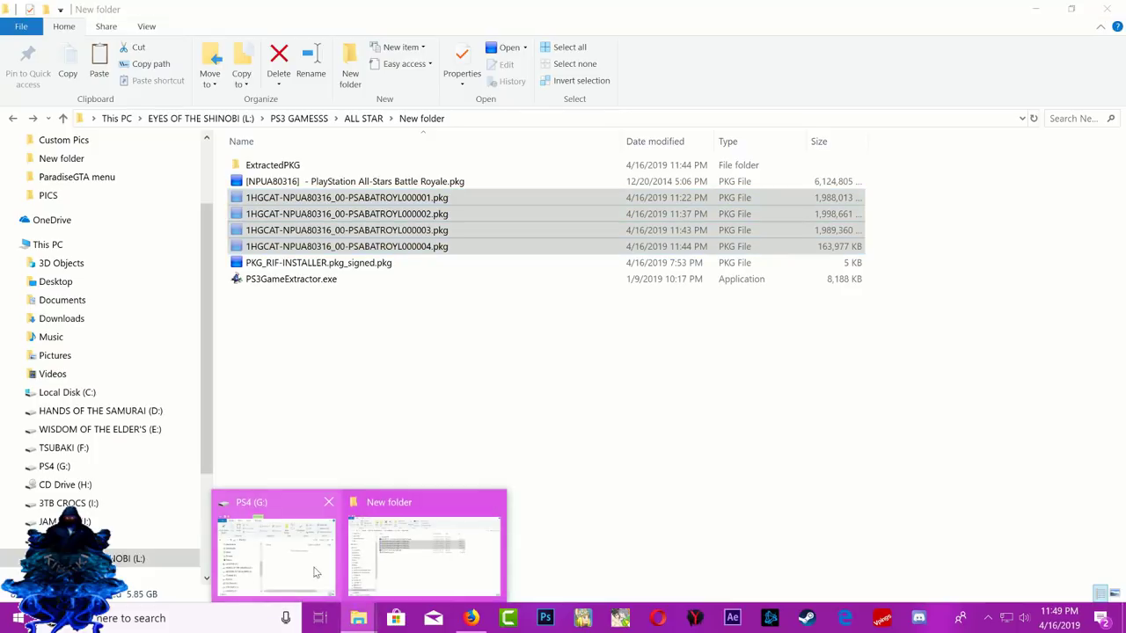
# - Check the file system and free space of the PS4 (G:) drive in its properties
pyautogui.click(309, 570)
pyautogui.rightClick(839, 437)
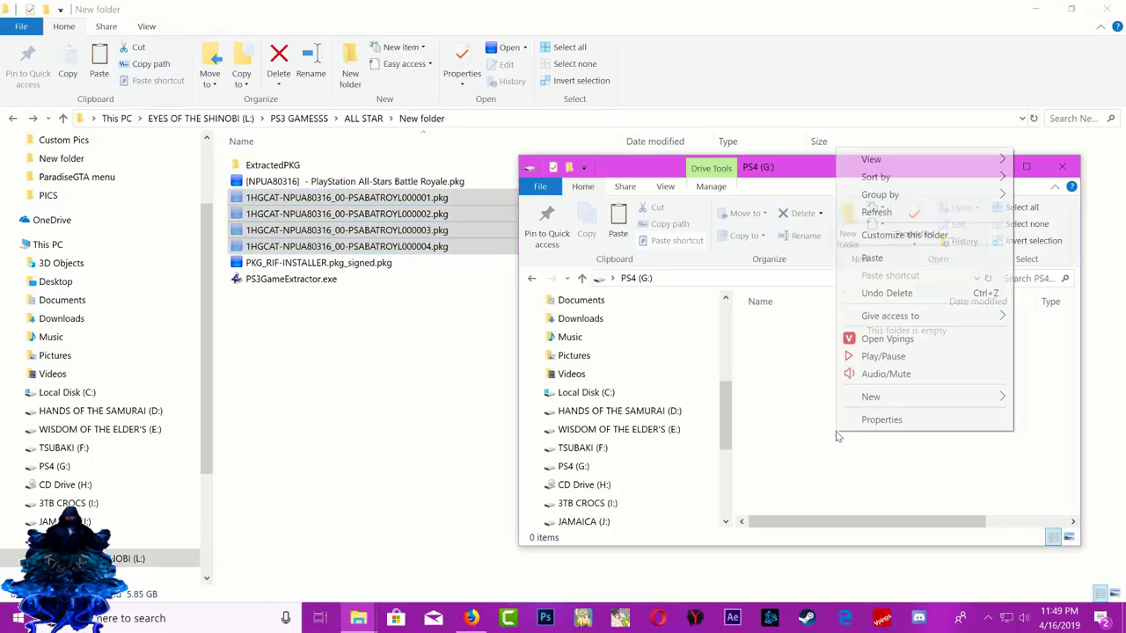
pyautogui.click(857, 422)
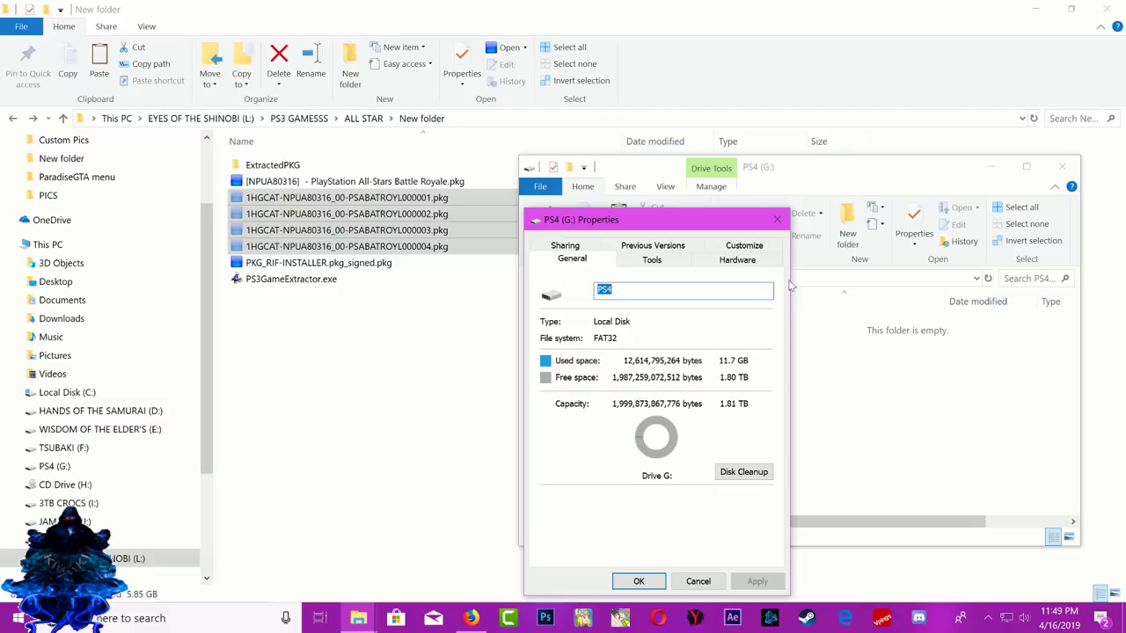
pyautogui.click(778, 220)
# - Paste the four cut PKG files into the root of PS4 (G:) and widen the Name column to show full file names
pyautogui.rightClick(904, 430)
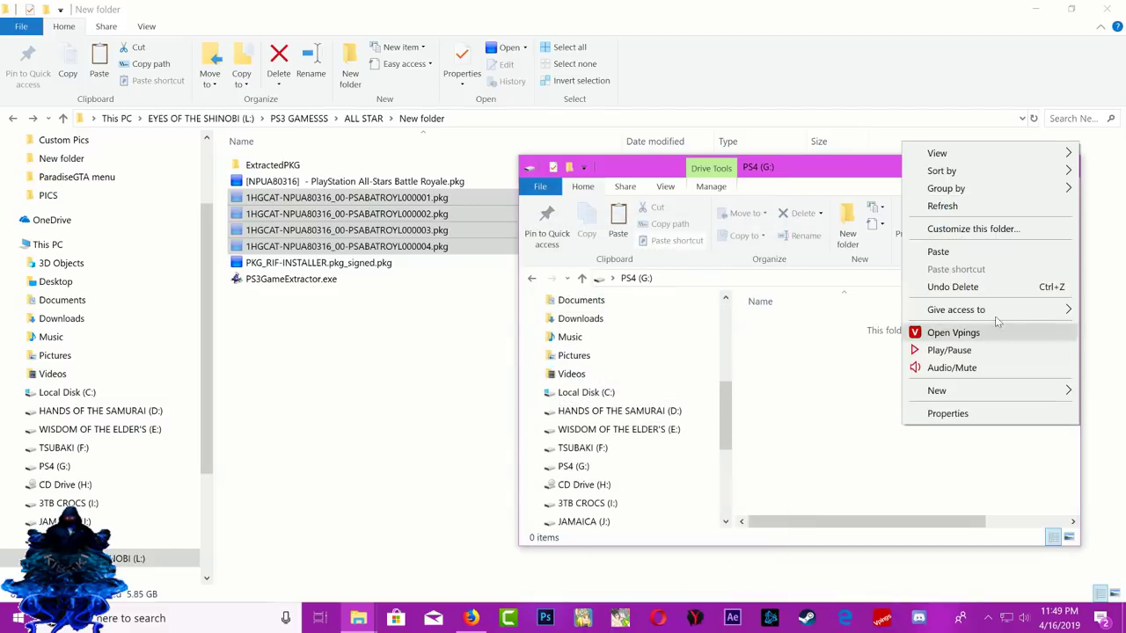
pyautogui.click(936, 251)
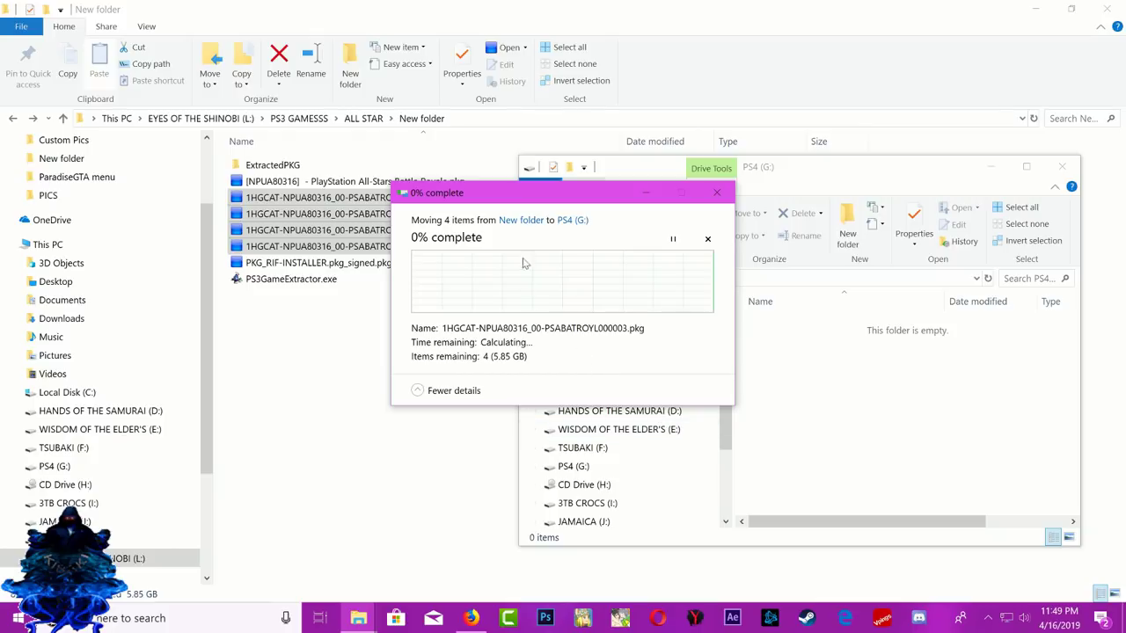
pyautogui.moveTo(538, 203); pyautogui.dragTo(484, 341)
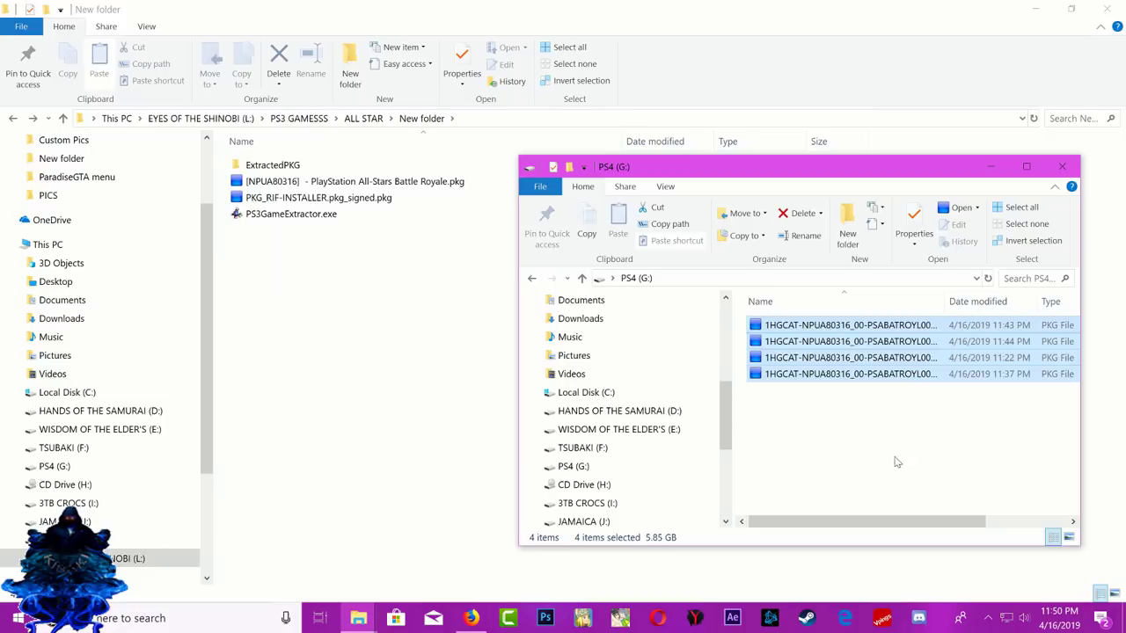
pyautogui.click(902, 425)
pyautogui.moveTo(949, 304); pyautogui.dragTo(1012, 304)
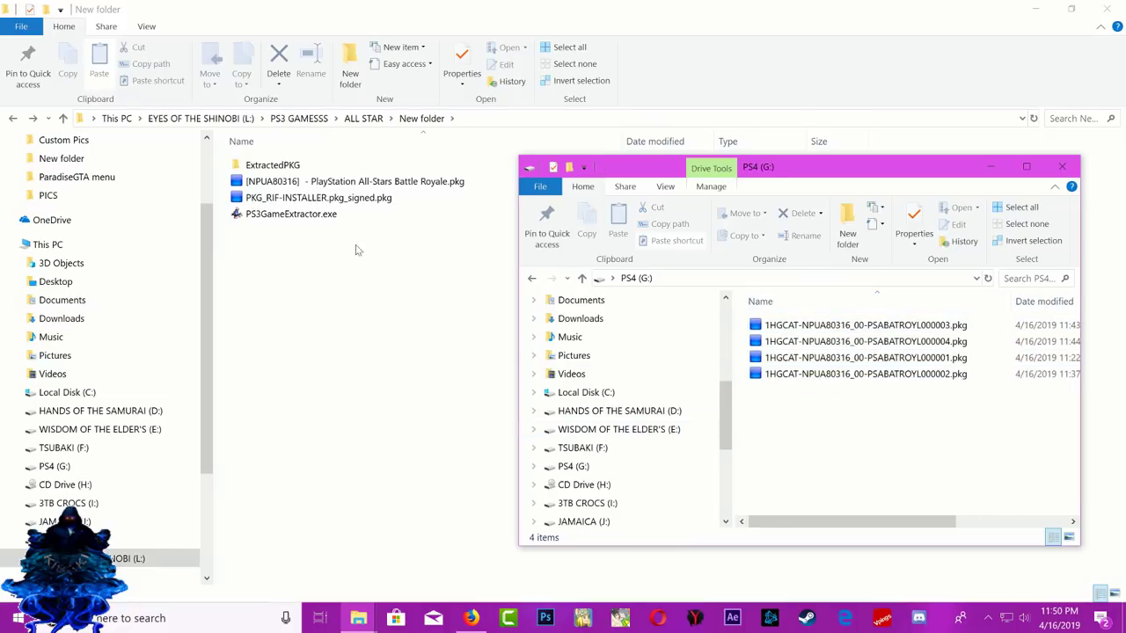
# - Copy PKG_RIF-INSTALLER.pkg_signed.pkg from New folder to the root of PS4 (G:)
pyautogui.rightClick(313, 202)
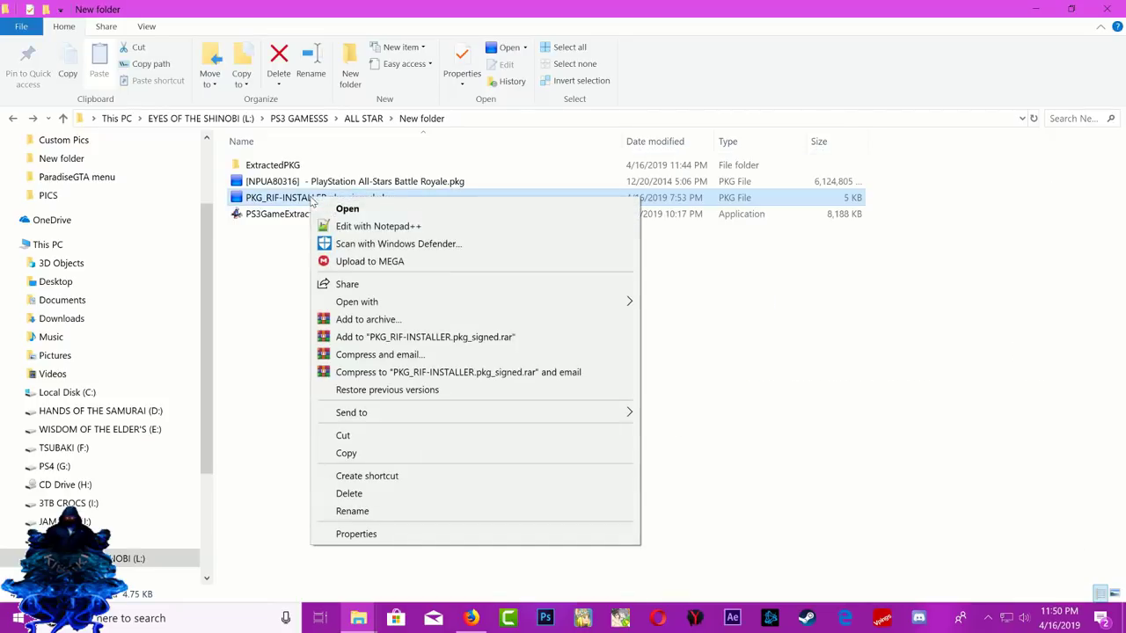
pyautogui.click(346, 454)
pyautogui.moveTo(359, 619)
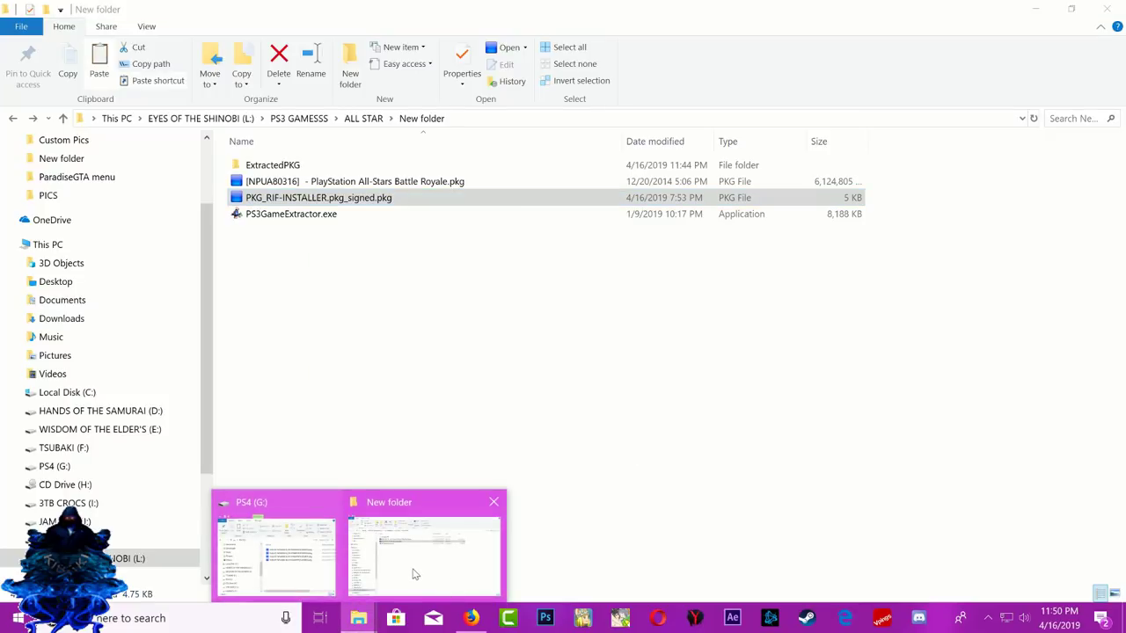
pyautogui.click(292, 574)
pyautogui.rightClick(843, 450)
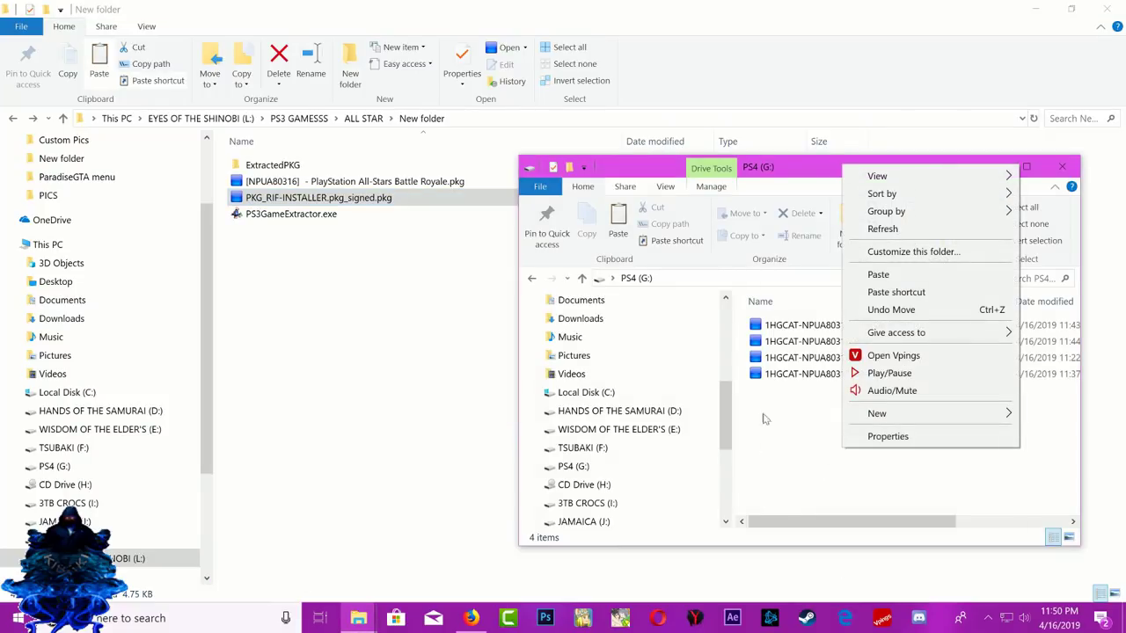
pyautogui.click(879, 275)
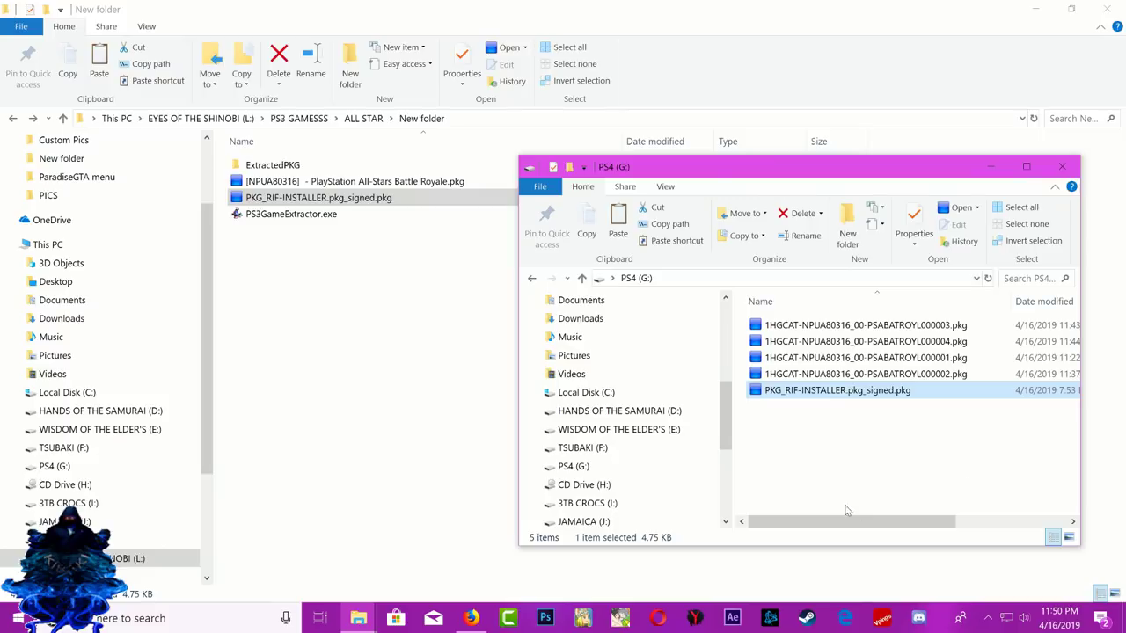
pyautogui.click(842, 419)
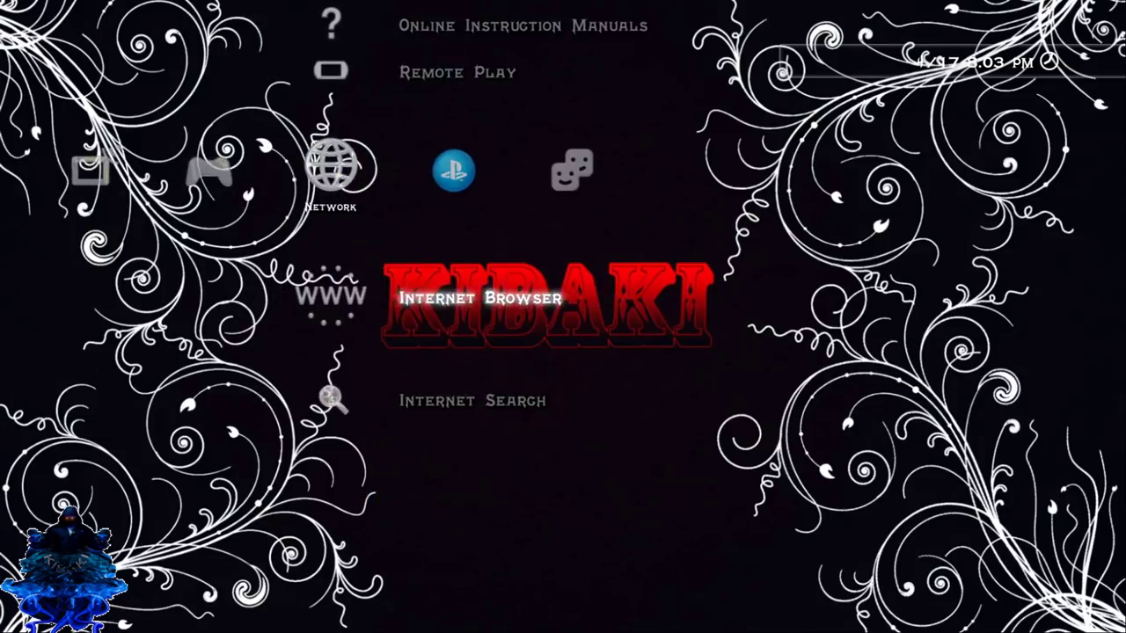
# - Switch to the PS3 home menu and go to Offline Debug Package Enabler in Obikuni MultiStores under Game
pyautogui.press('Left')
pyautogui.press('Down')
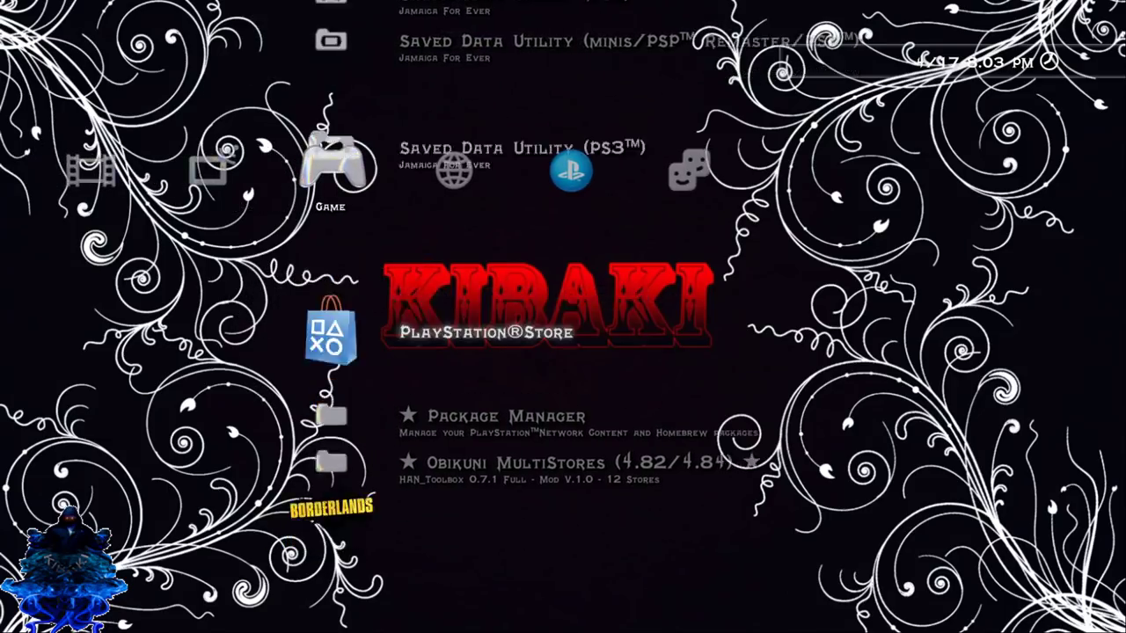
pyautogui.press('Down')
pyautogui.press('Down')
pyautogui.press('Return')
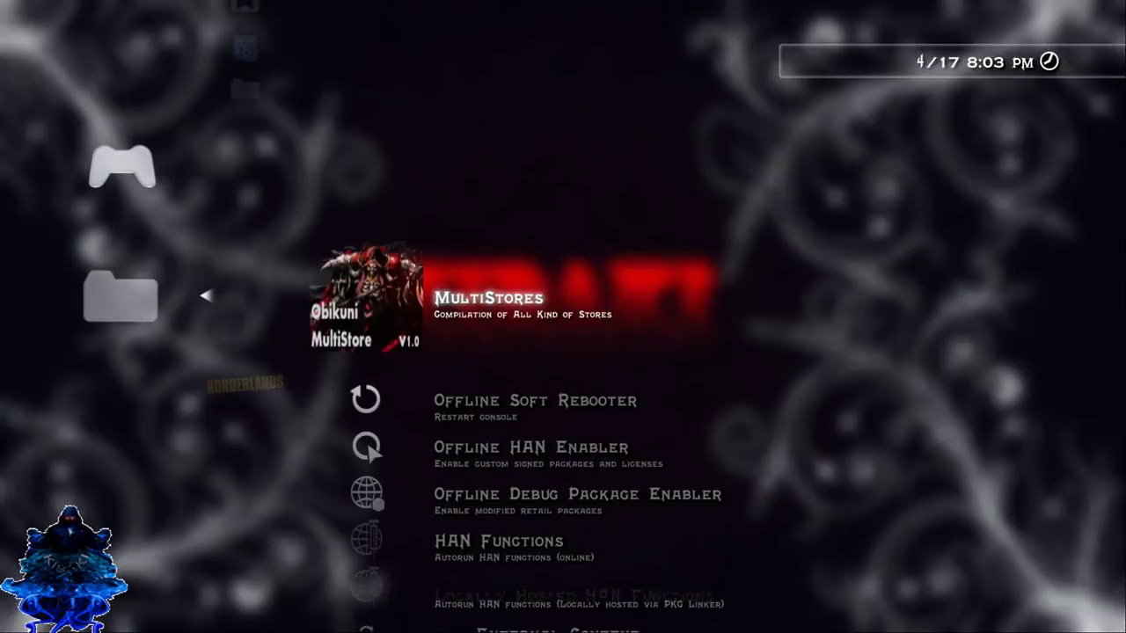
pyautogui.press('Down')
pyautogui.press('Down')
pyautogui.press('Down')
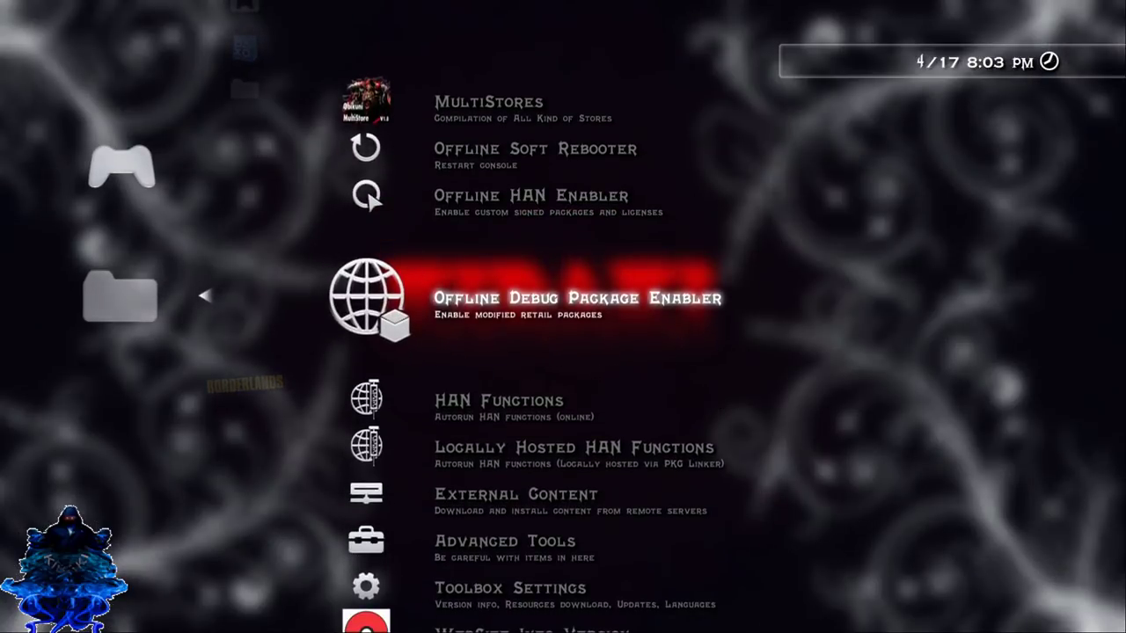
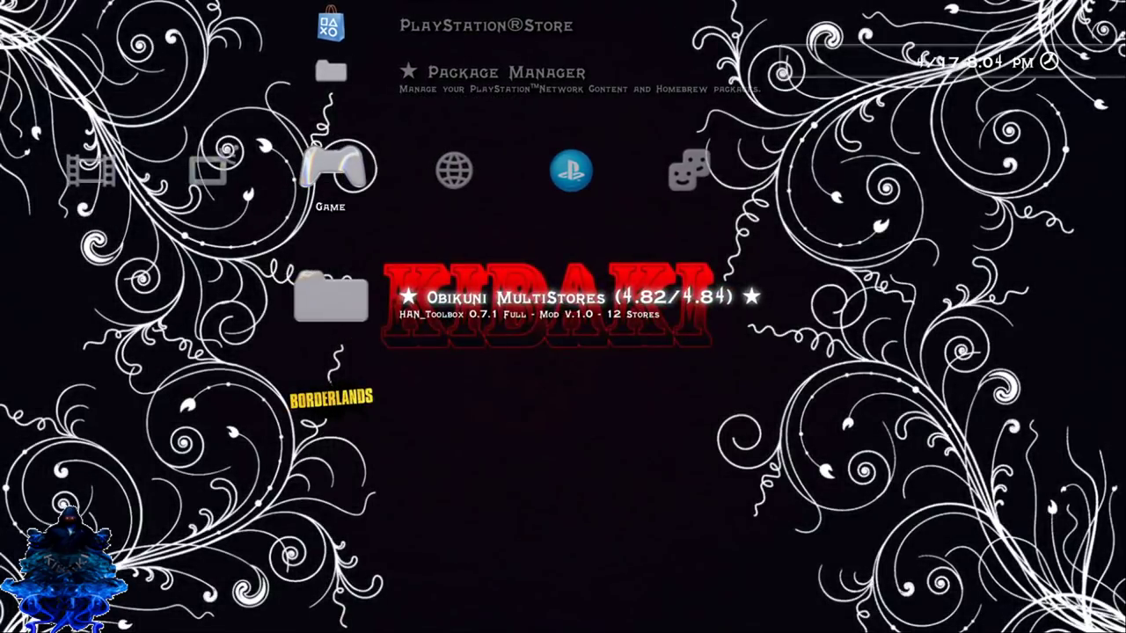
# - Open the Standard list in Package Manager to install packages from the root of the storage device
pyautogui.press('Up')
pyautogui.press('Return')
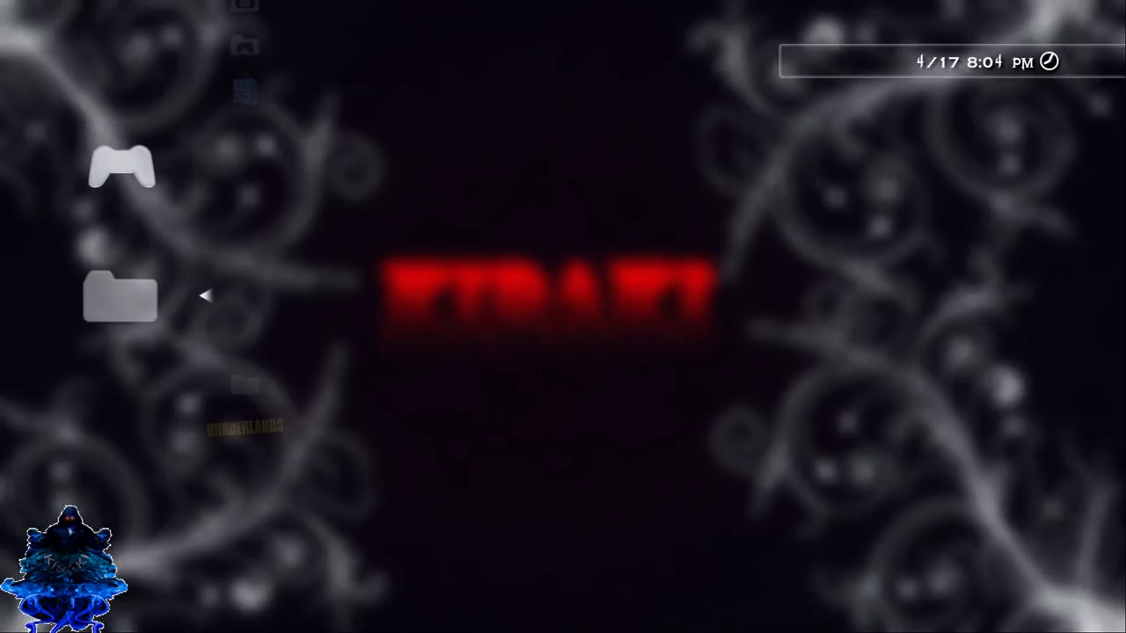
pyautogui.press('Down')
pyautogui.press('Return')
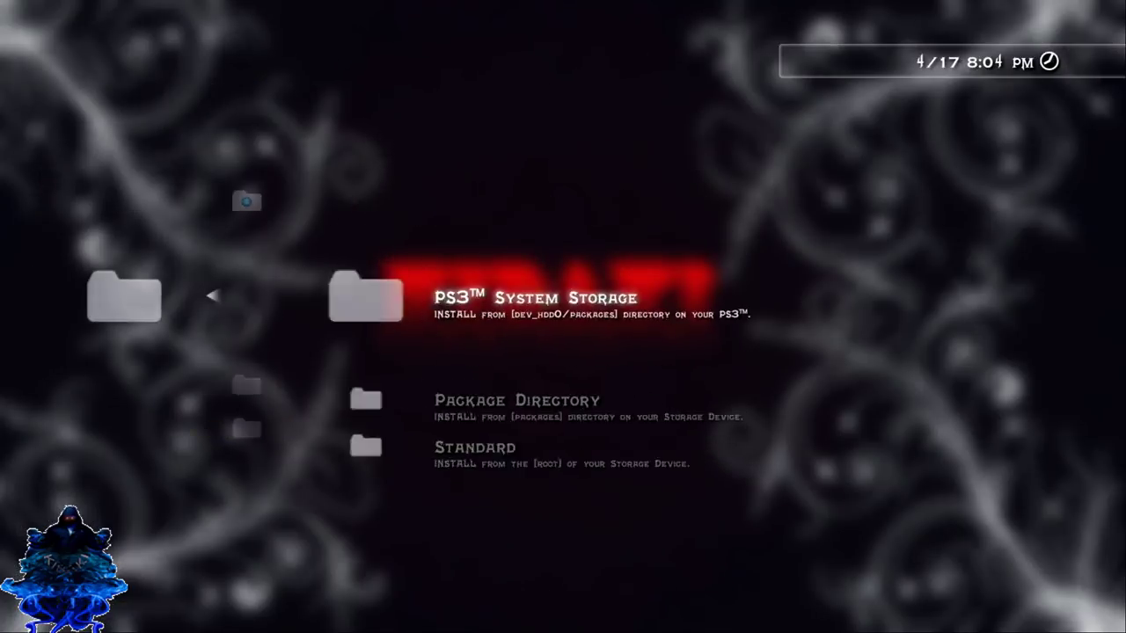
pyautogui.press('Down')
pyautogui.press('Down')
pyautogui.press('Return')
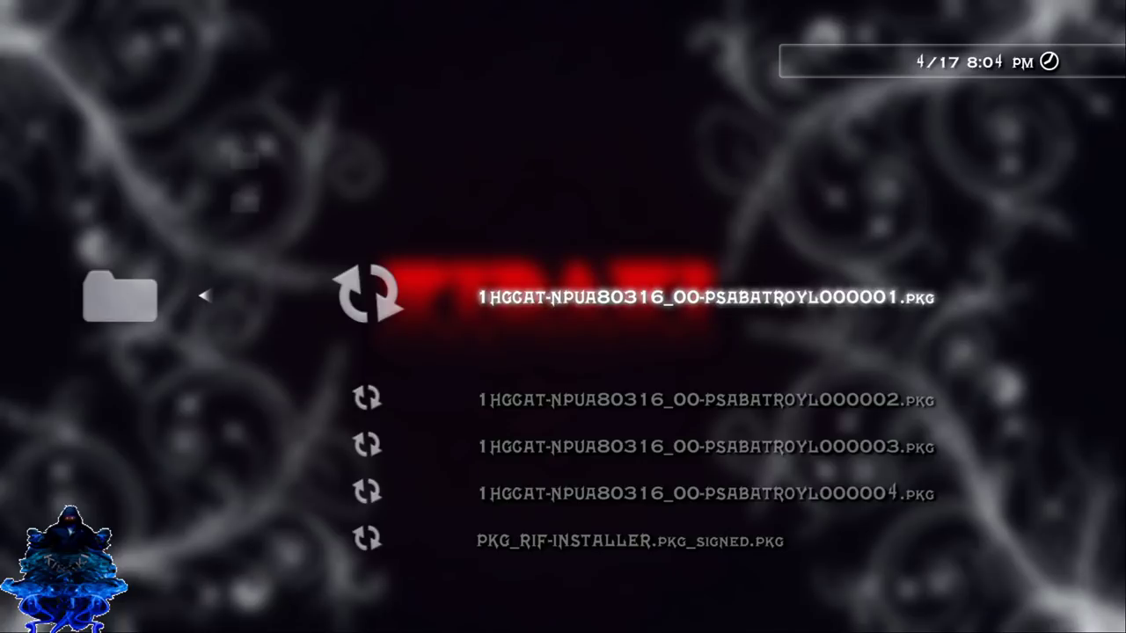
# - Look through the package list from 1HGCAT-NPUA80316_00-PSABATROYL000001.pkg to PKG_RIF-INSTALLER.pkg_signed.pkg and go back up towards the first file
pyautogui.press('Return')
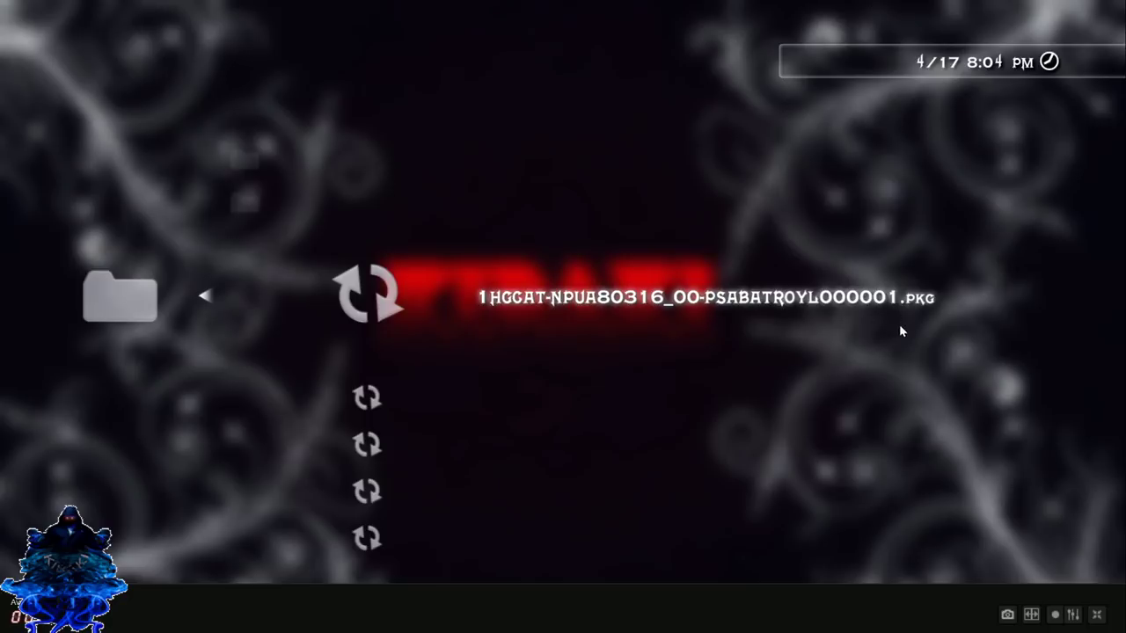
pyautogui.press('Down')
pyautogui.press('Down')
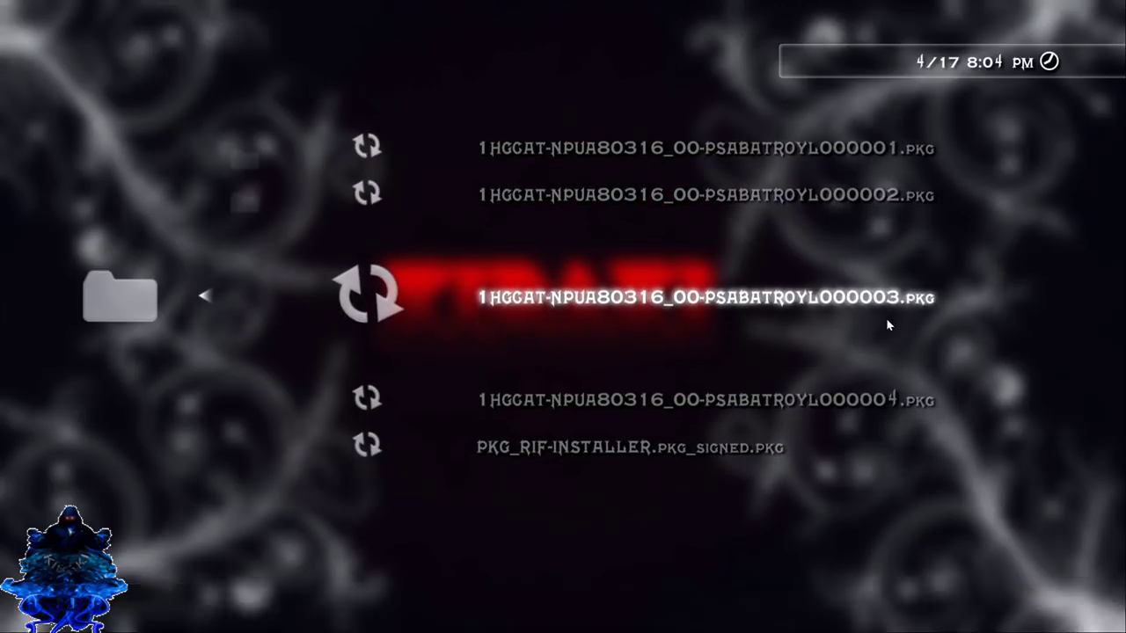
pyautogui.press('Down')
pyautogui.press('Down')
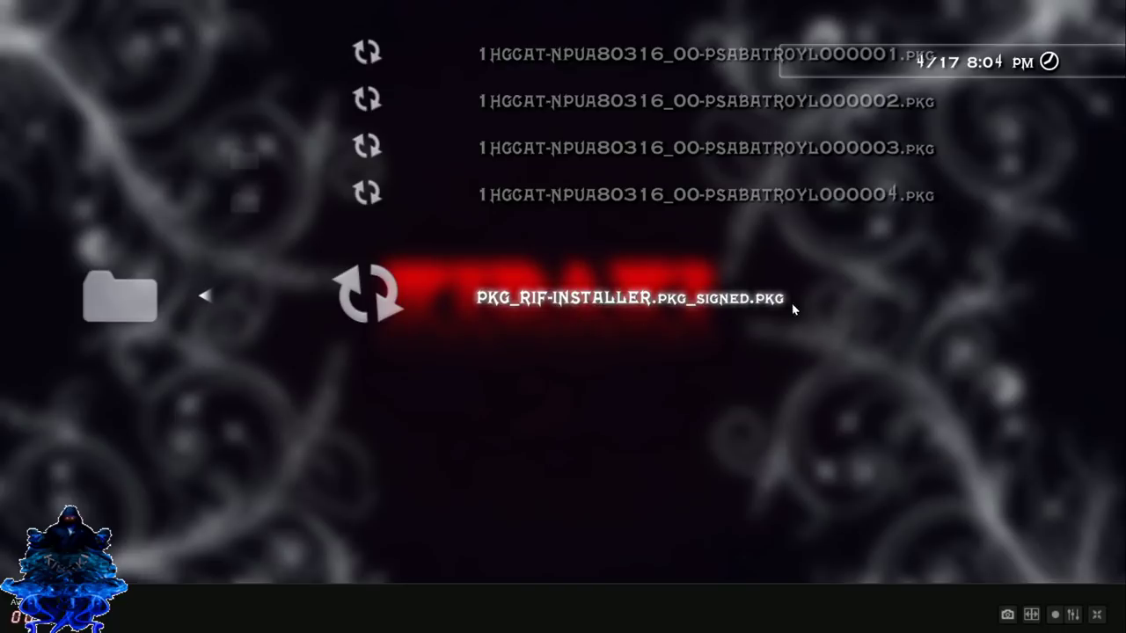
pyautogui.press('Up')
pyautogui.press('Up')
pyautogui.press('Up')
pyautogui.press('Up')
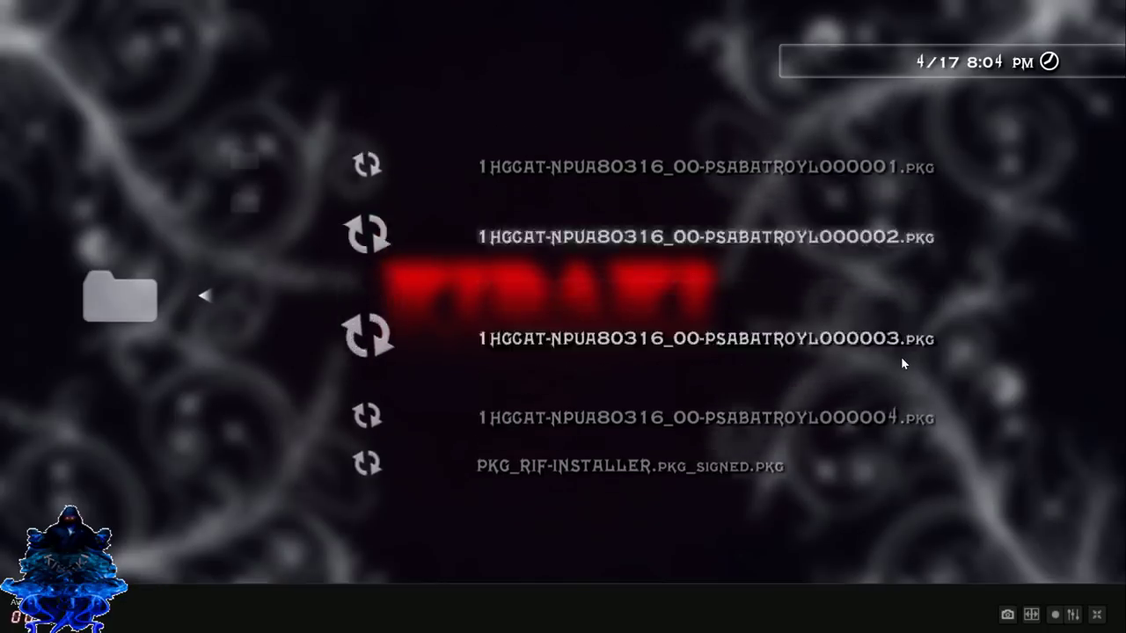